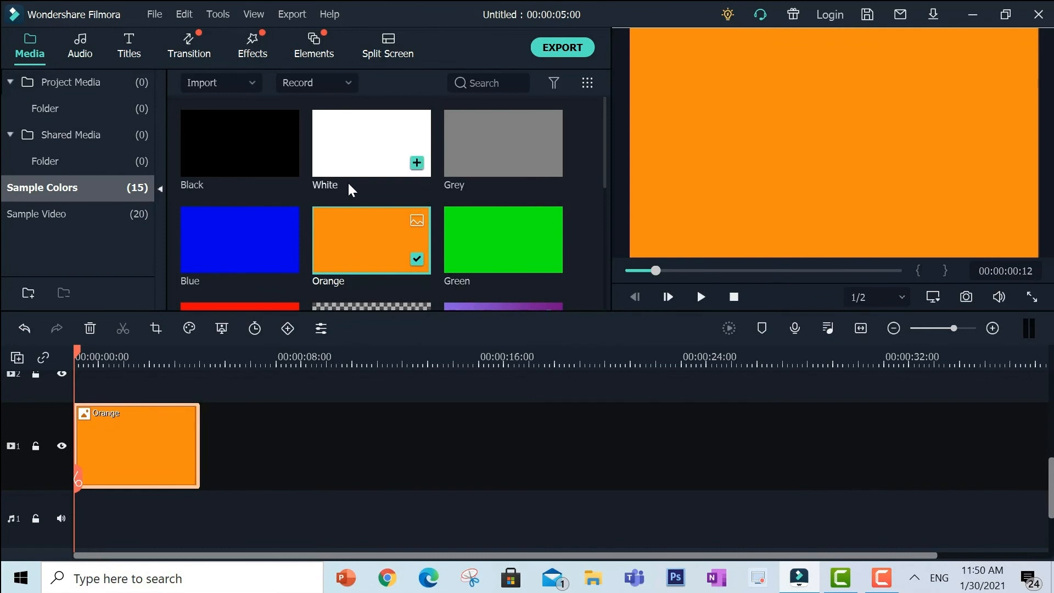
Add the Title 10 template on the track above the Orange clip and open it for text editing
{"action": "left_click", "coordinate": [130, 49]}
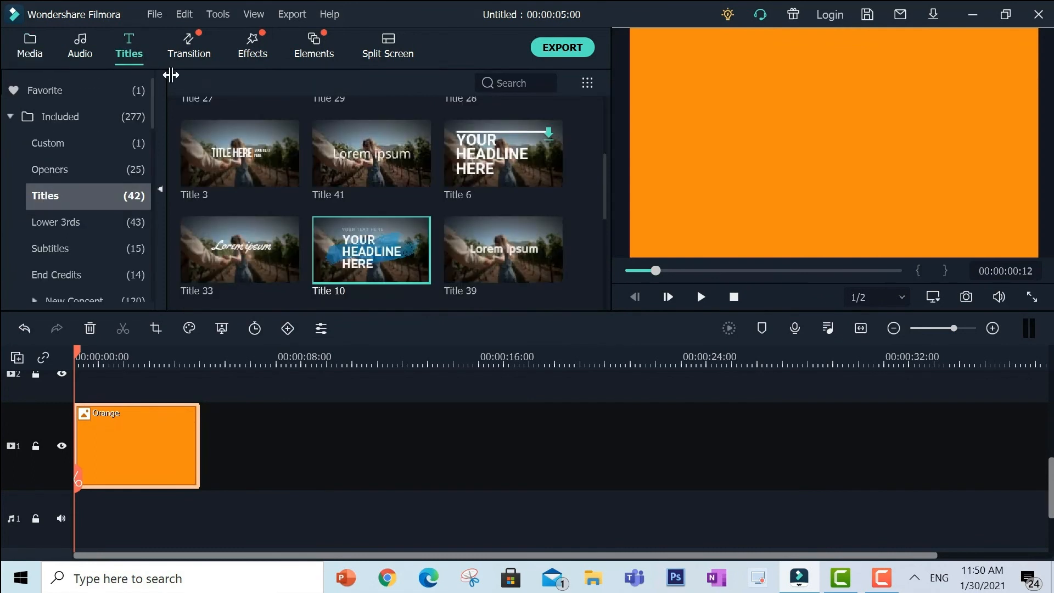
{"action": "left_click_drag", "start_coordinate": [344, 233], "coordinate": [95, 389]}
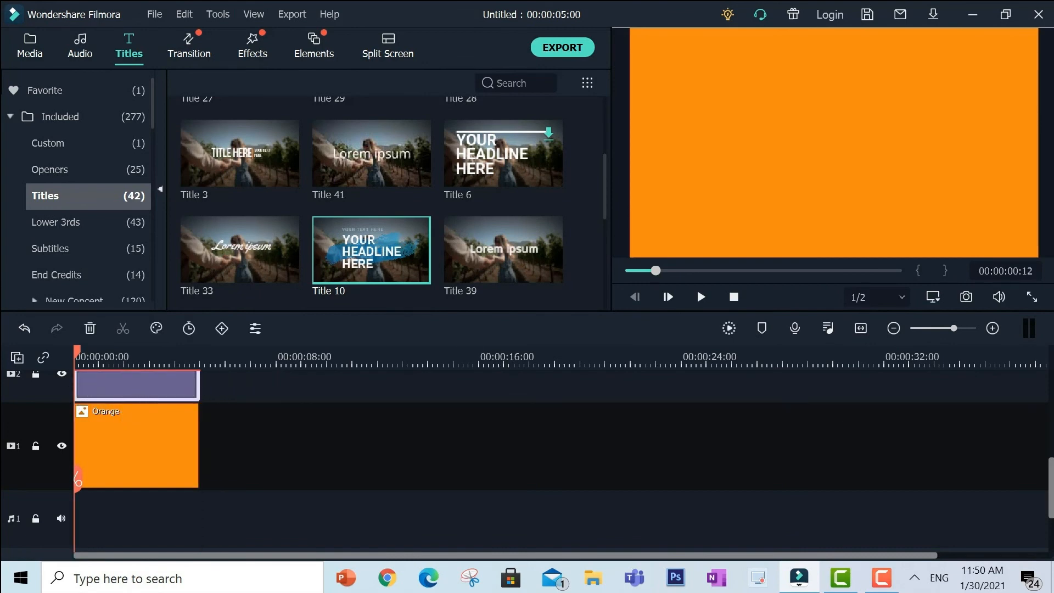
{"action": "left_click_drag", "start_coordinate": [1049, 485], "coordinate": [1048, 445]}
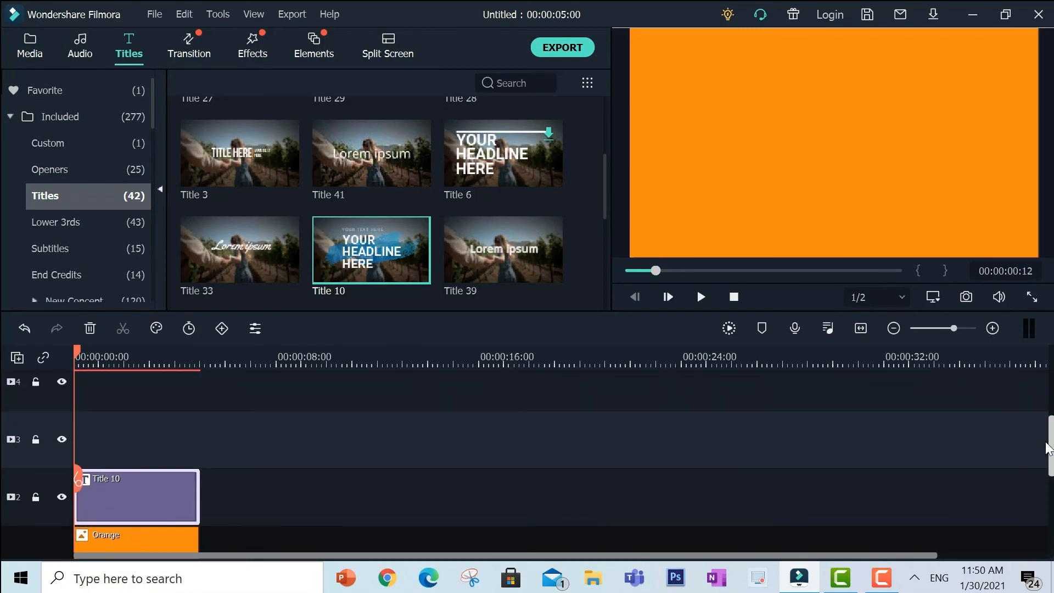
{"action": "double_click", "coordinate": [127, 483]}
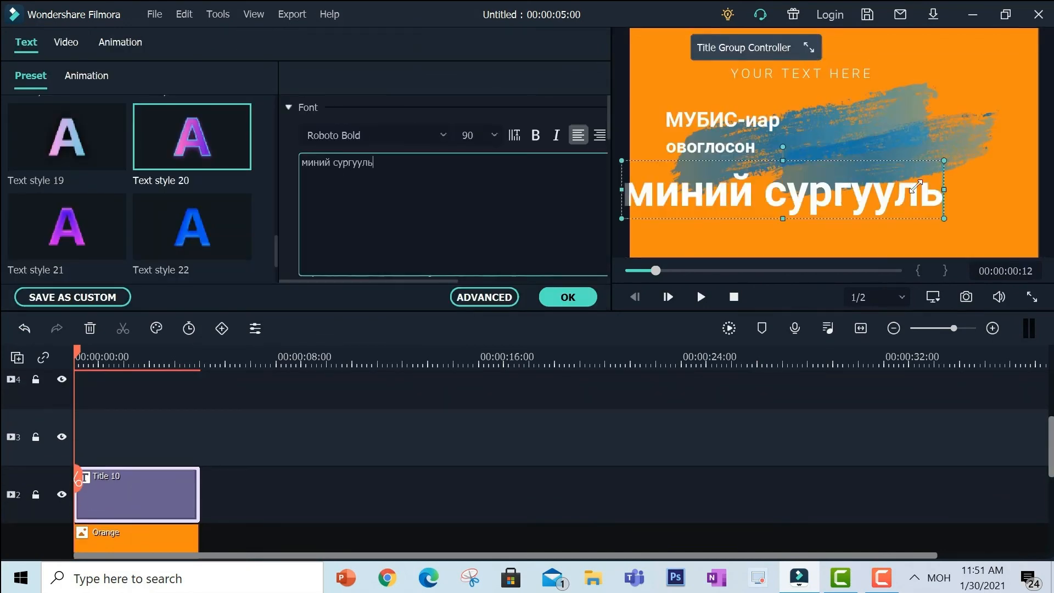
Shrink the "миний сургууль" line and stack the three headline lines closely together over the blue brush stroke
{"action": "left_click_drag", "start_coordinate": [933, 240], "coordinate": [781, 240]}
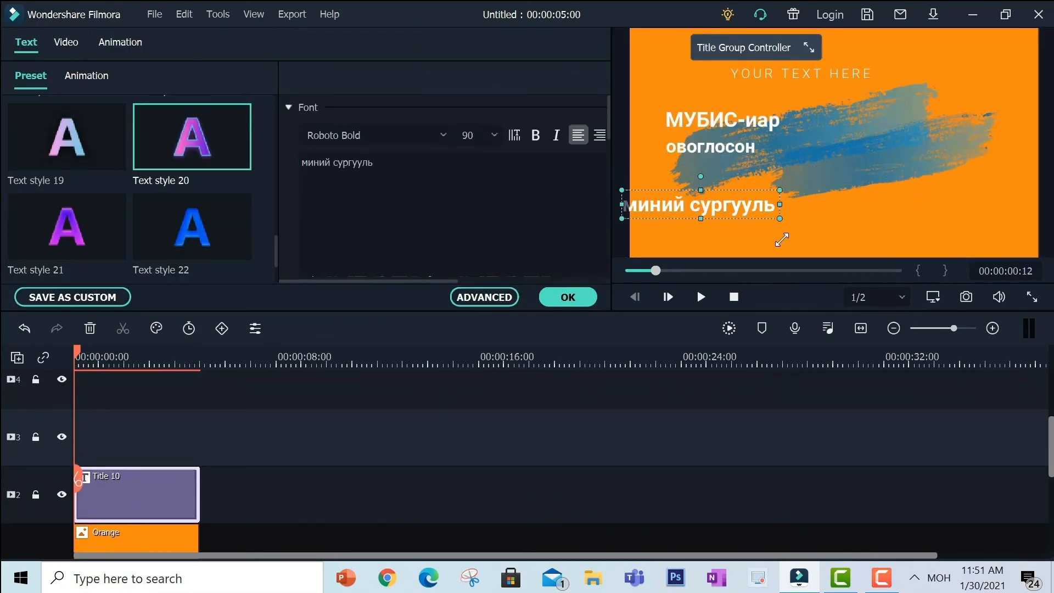
{"action": "left_click_drag", "start_coordinate": [724, 209], "coordinate": [747, 179]}
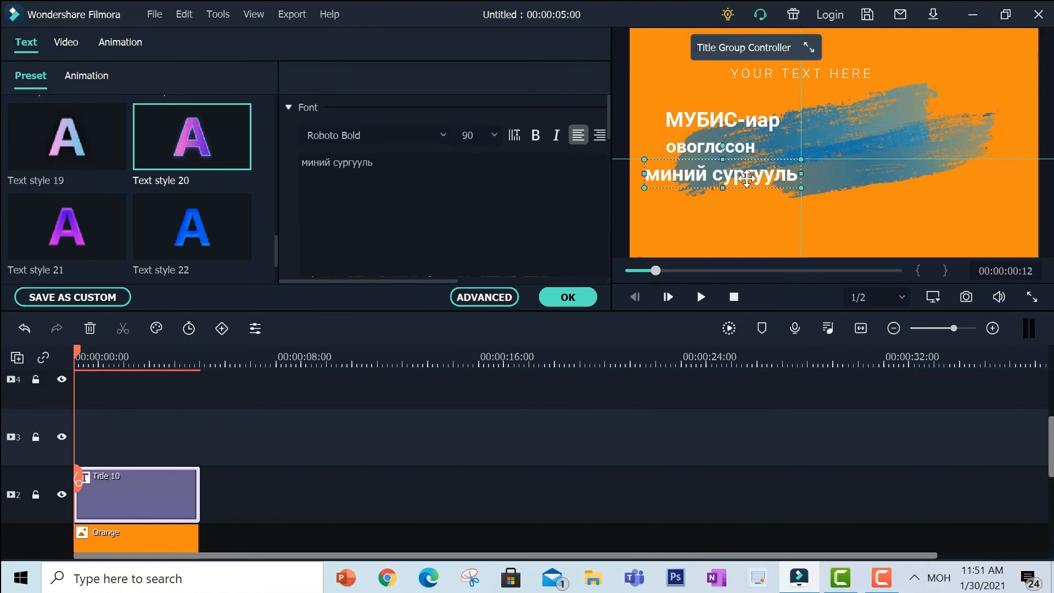
{"action": "left_click", "coordinate": [771, 124]}
{"action": "left_click_drag", "start_coordinate": [740, 119], "coordinate": [795, 113]}
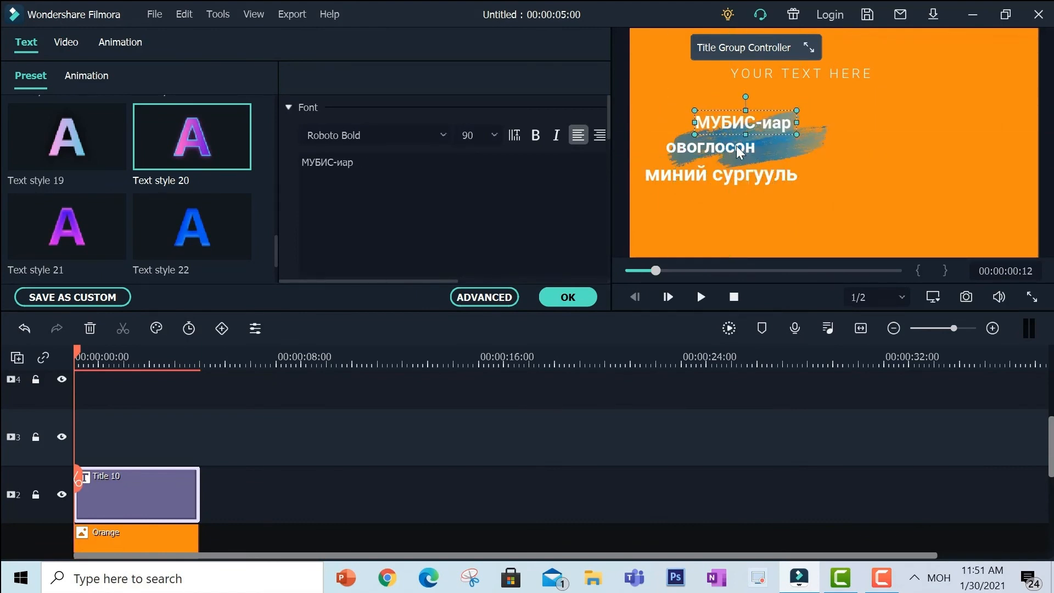
{"action": "left_click_drag", "start_coordinate": [736, 146], "coordinate": [797, 164]}
{"action": "left_click", "coordinate": [760, 174]}
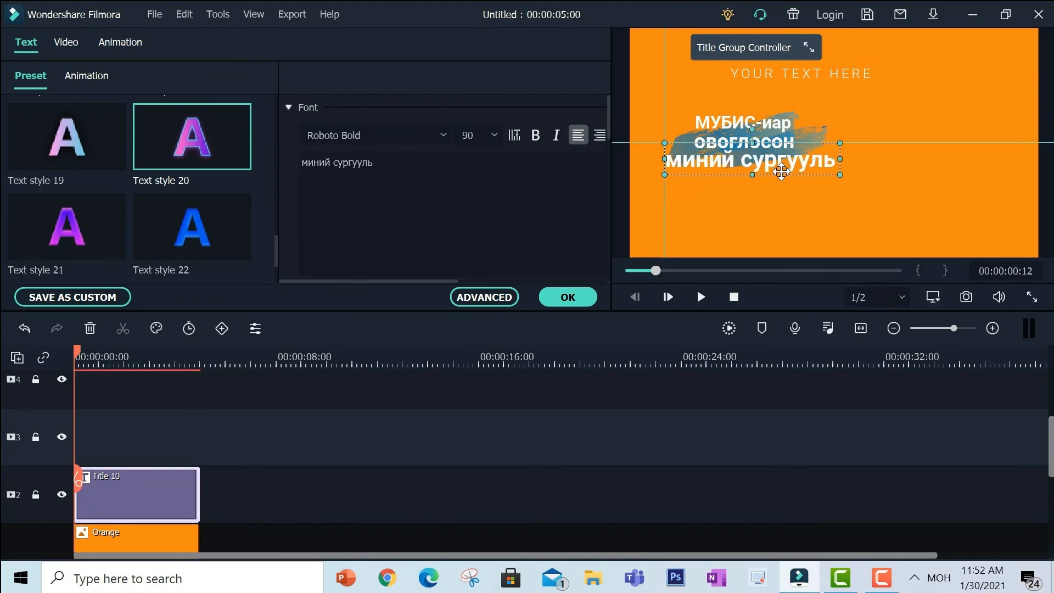
Move the "YOUR TEXT HERE" line below the headline, replace it with "2021 он" in Text style 22, and apply the title edits
{"action": "left_click_drag", "start_coordinate": [796, 74], "coordinate": [866, 224]}
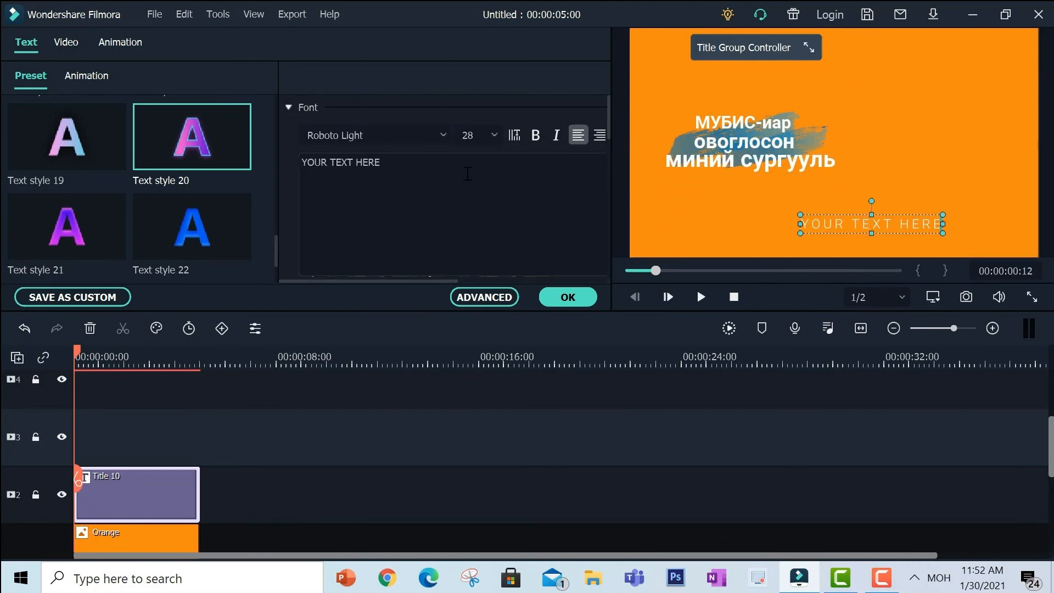
{"action": "left_click_drag", "start_coordinate": [409, 169], "coordinate": [323, 165]}
{"action": "left_click_drag", "start_coordinate": [391, 166], "coordinate": [298, 164]}
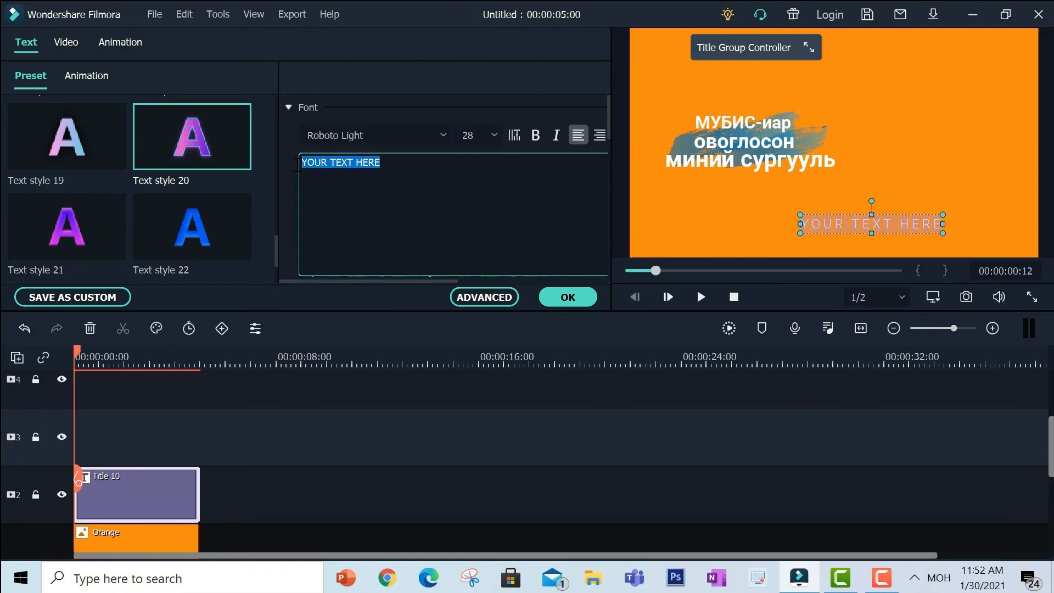
{"action": "key", "text": "BackSpace"}
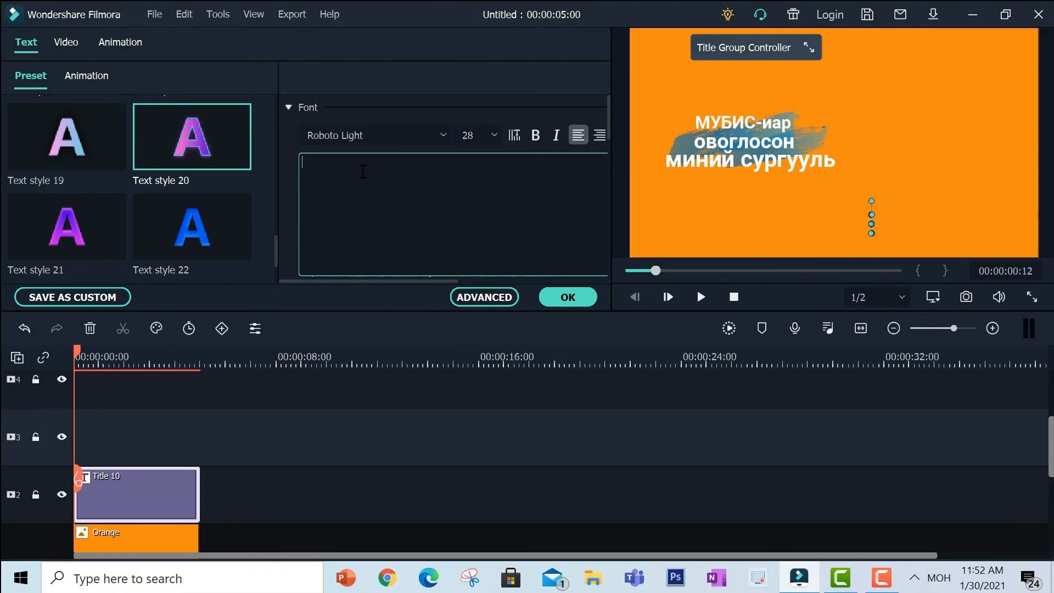
{"action": "left_click", "coordinate": [189, 231]}
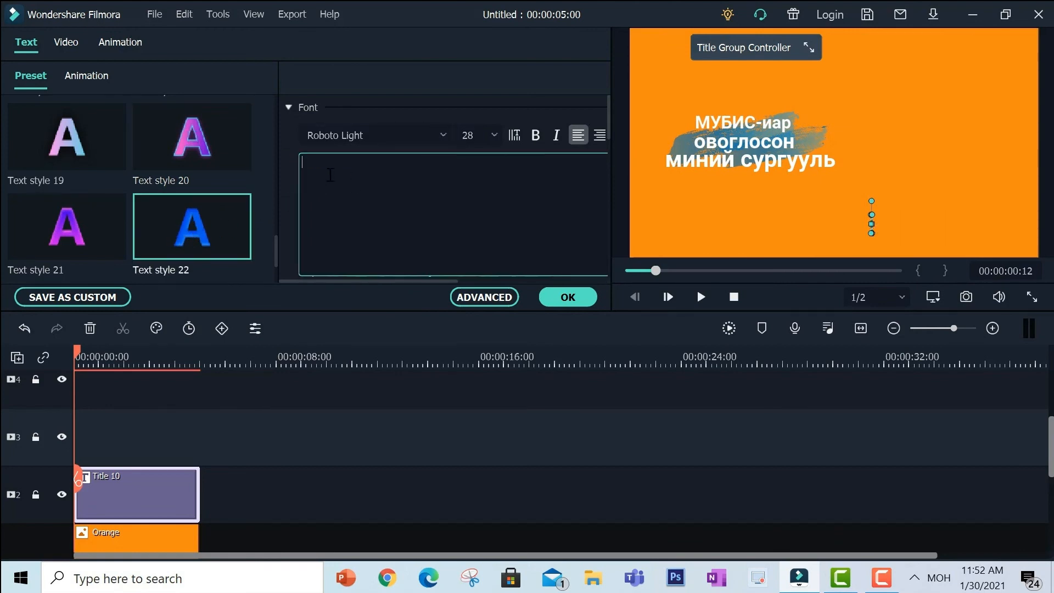
{"action": "type", "text": "2021"}
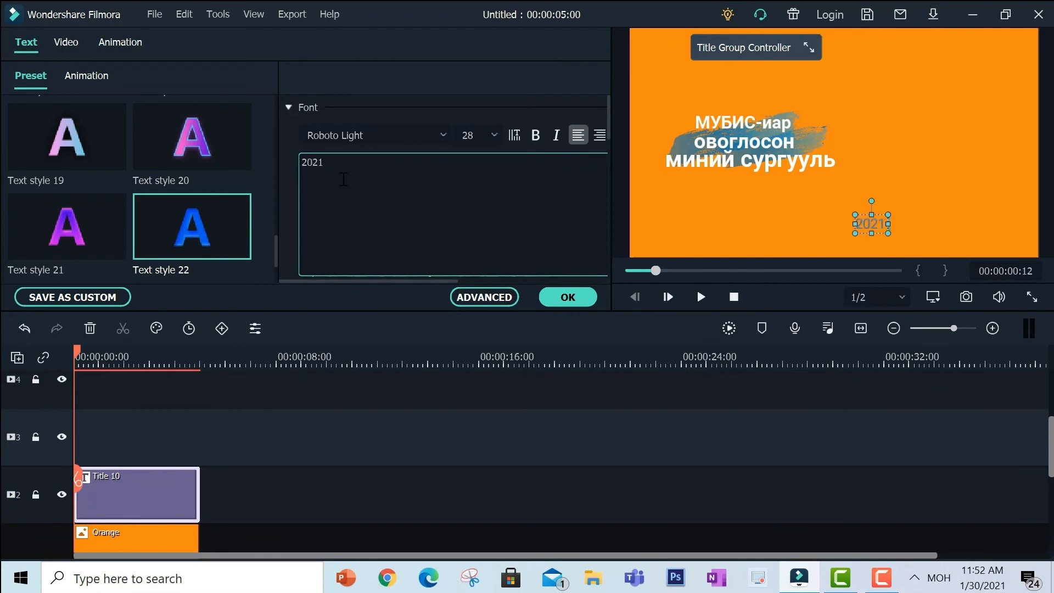
{"action": "type", "text": " он"}
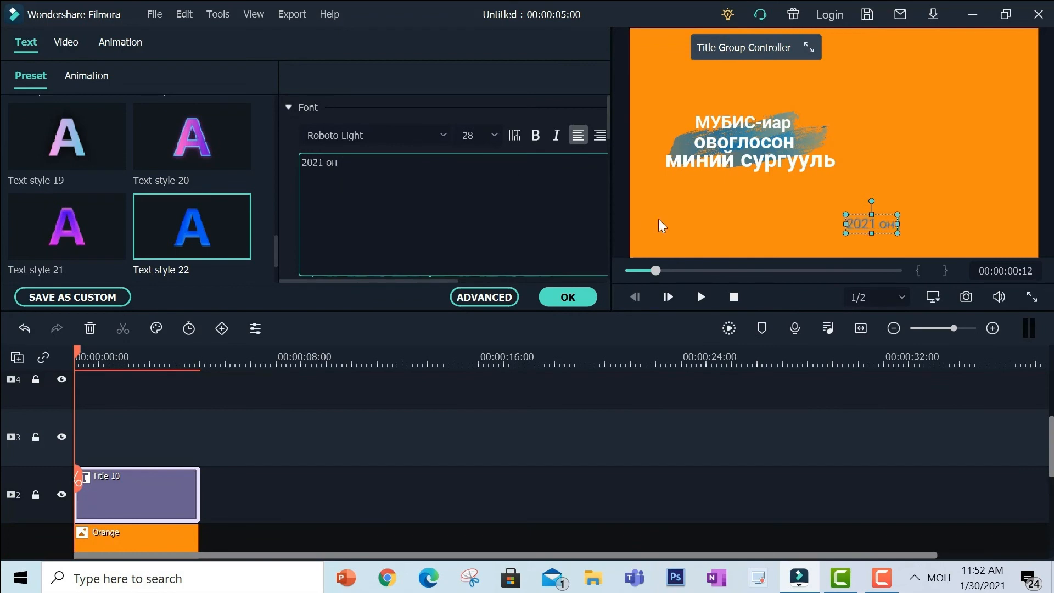
{"action": "left_click", "coordinate": [565, 296]}
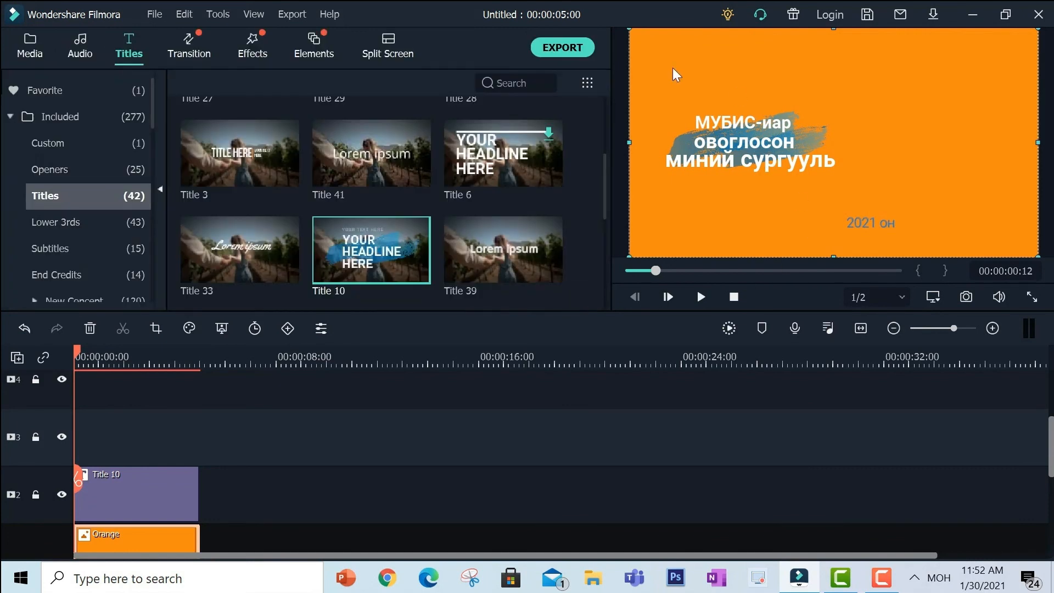
Import the image file "сургуулийн зураг" into the project media
{"action": "left_click", "coordinate": [30, 45]}
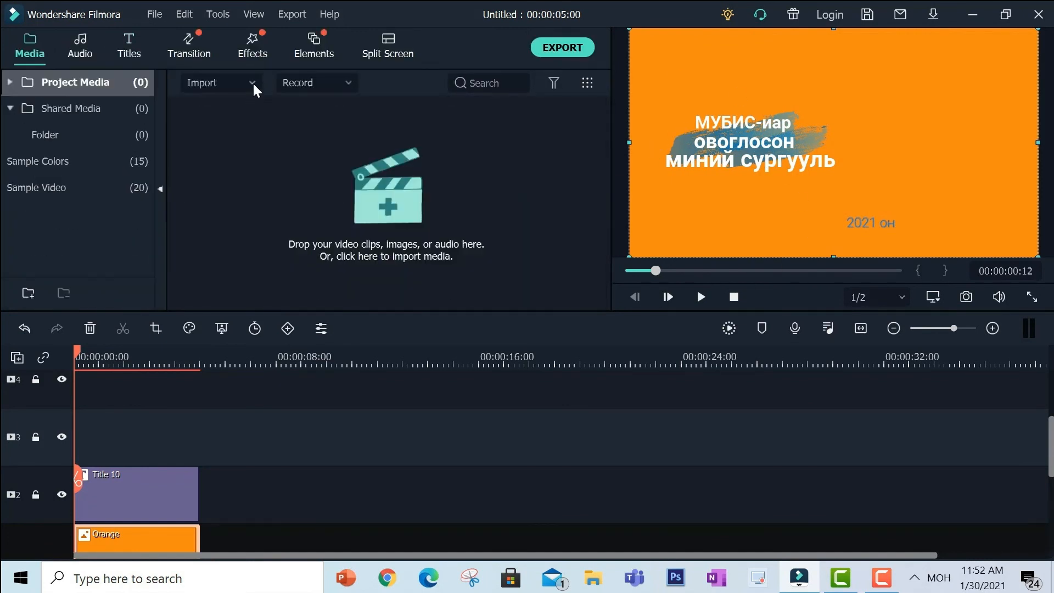
{"action": "left_click", "coordinate": [253, 84]}
{"action": "left_click", "coordinate": [260, 109]}
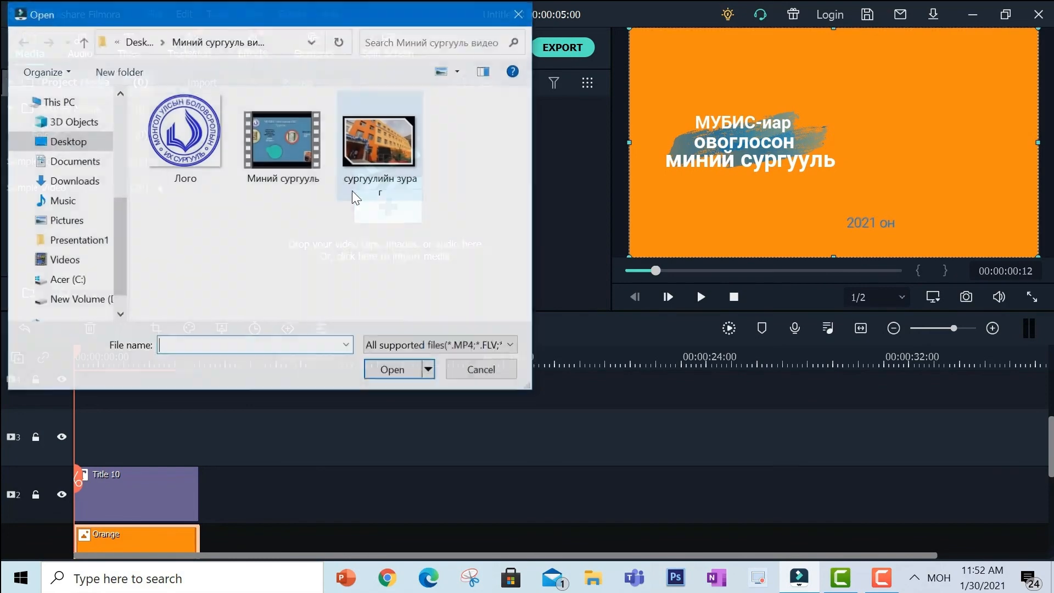
{"action": "double_click", "coordinate": [354, 191]}
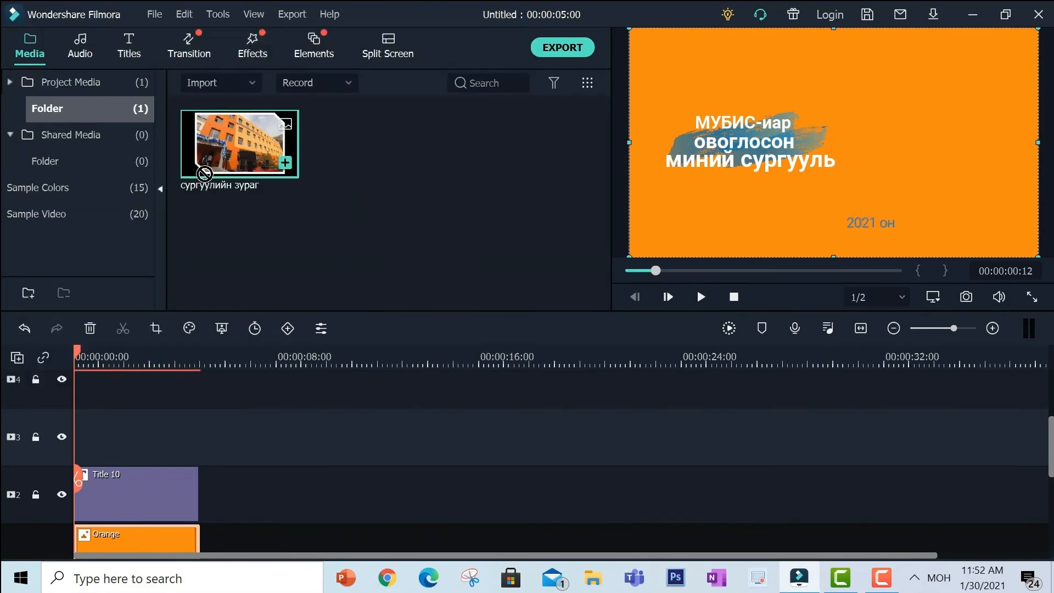
Place the school picture on track 3 and shrink it to fit beside the headline, above "2021 он"
{"action": "left_click_drag", "start_coordinate": [204, 174], "coordinate": [78, 417]}
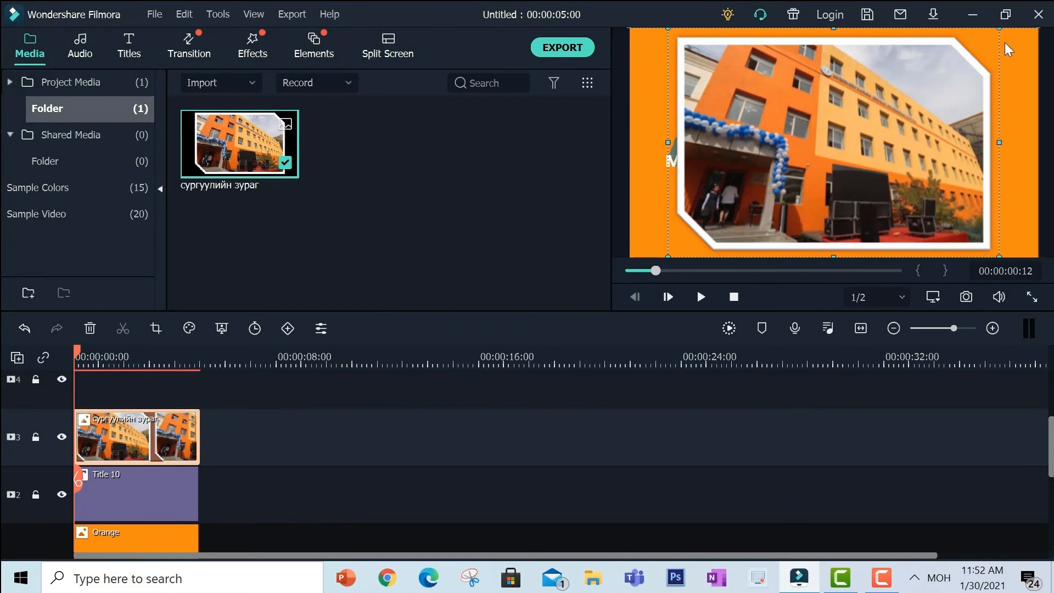
{"action": "left_click_drag", "start_coordinate": [999, 34], "coordinate": [811, 160]}
{"action": "left_click_drag", "start_coordinate": [748, 232], "coordinate": [961, 142]}
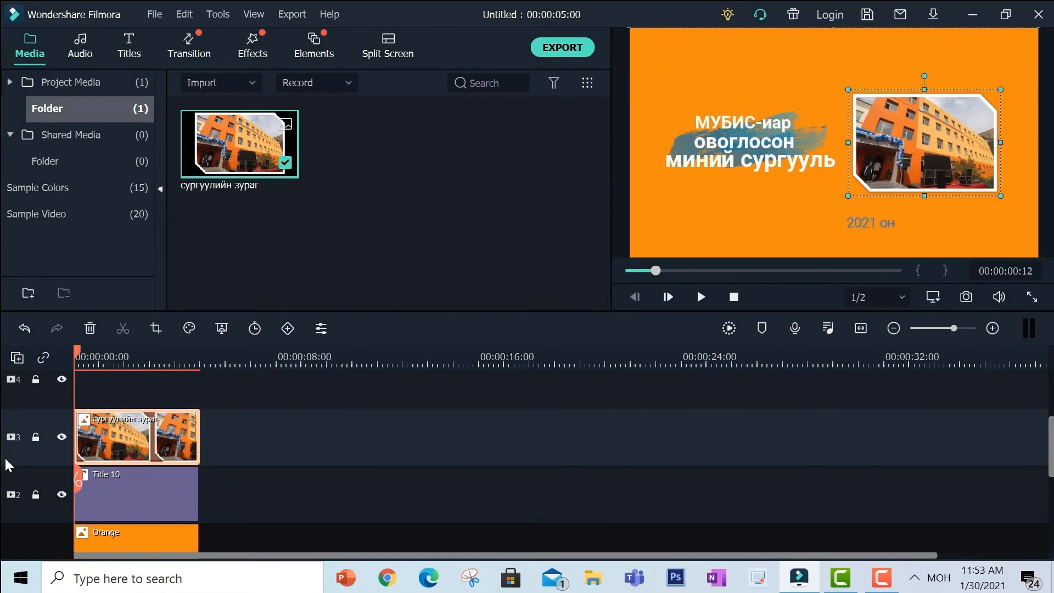
Import the "Лого" image onto track 4 and shrink it into the upper-left corner of the video frame
{"action": "left_click", "coordinate": [218, 81]}
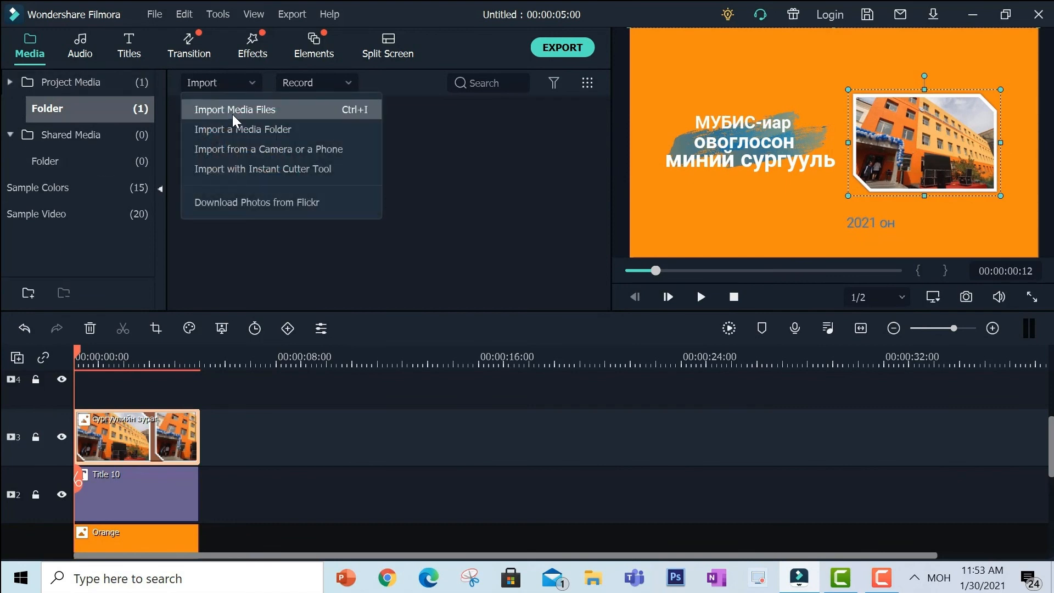
{"action": "left_click", "coordinate": [233, 110]}
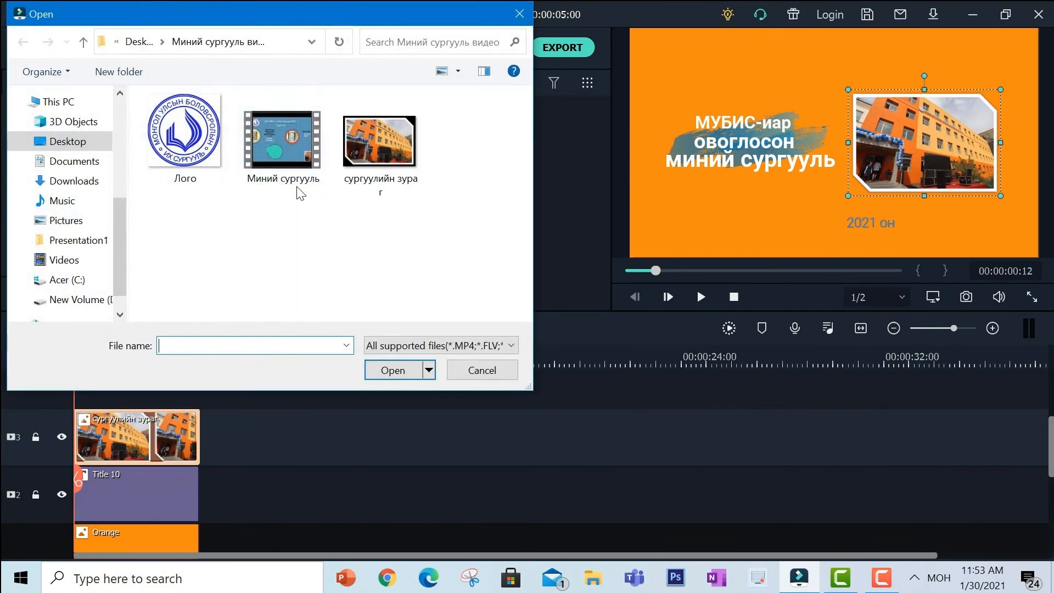
{"action": "left_click", "coordinate": [184, 156]}
{"action": "left_click_drag", "start_coordinate": [185, 155], "coordinate": [104, 400]}
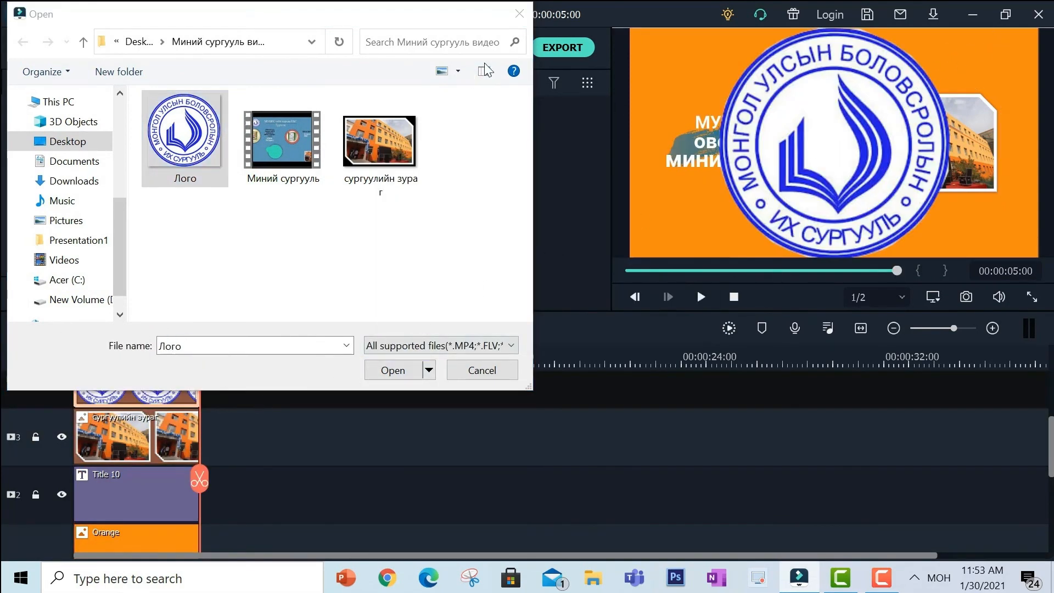
{"action": "left_click", "coordinate": [519, 14]}
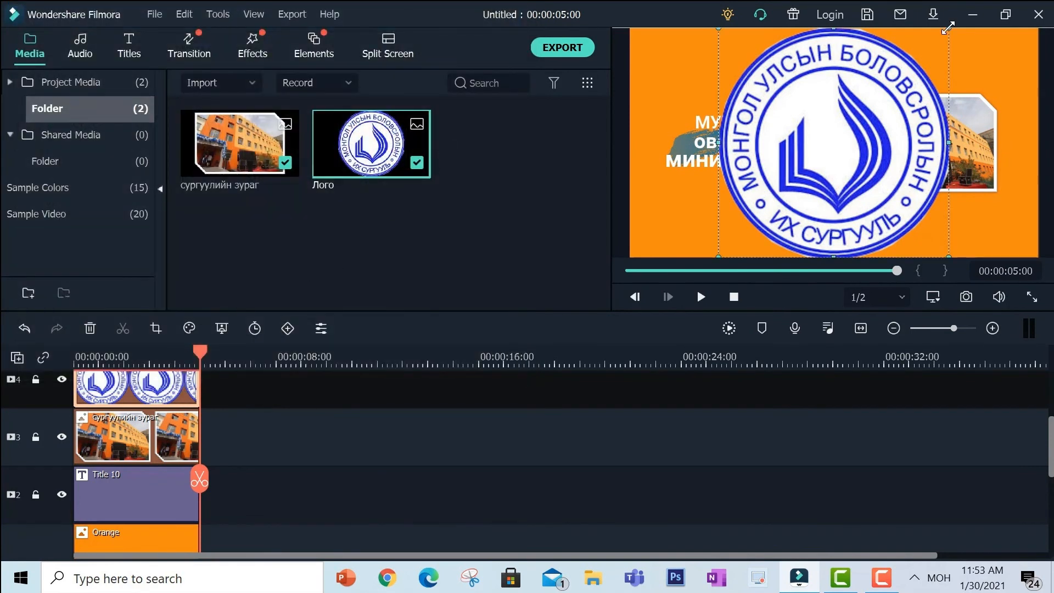
{"action": "left_click_drag", "start_coordinate": [945, 31], "coordinate": [681, 65]}
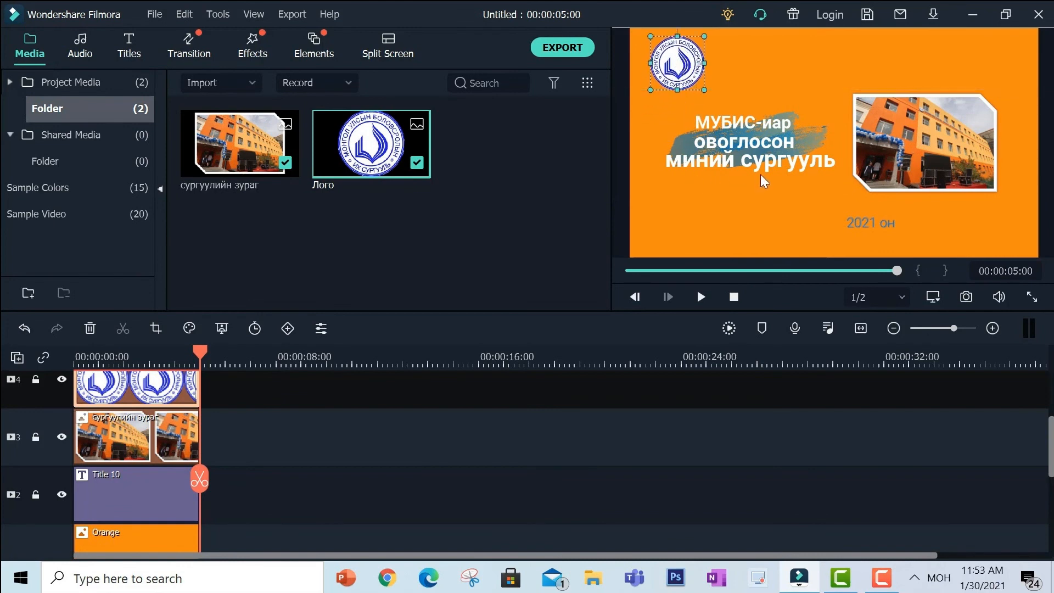
Add the Default Title template on track 5 at the start of the timeline, above the logo clip
{"action": "left_click", "coordinate": [128, 47]}
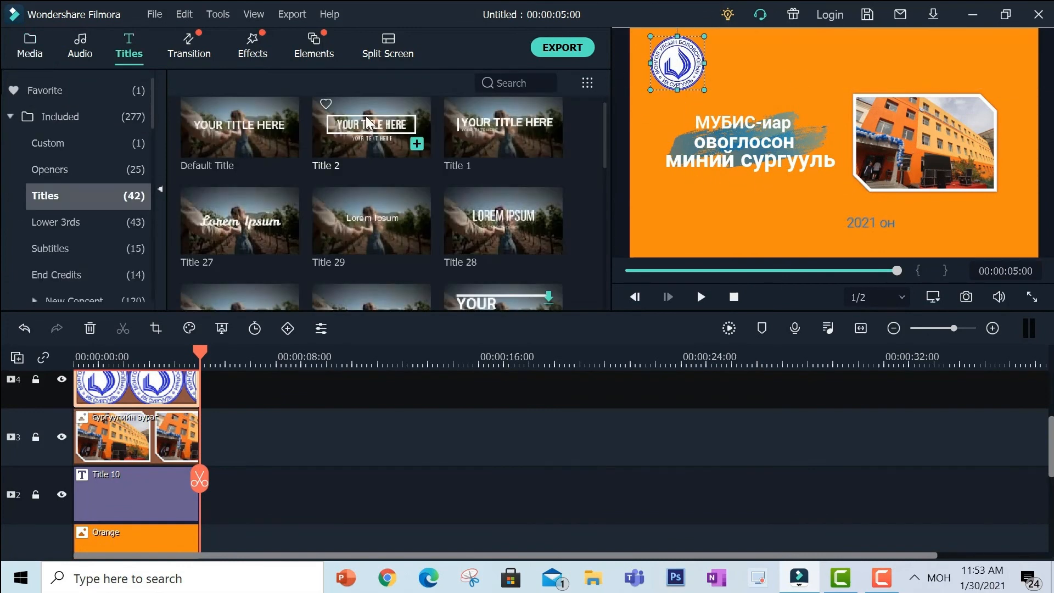
{"action": "left_click", "coordinate": [234, 130]}
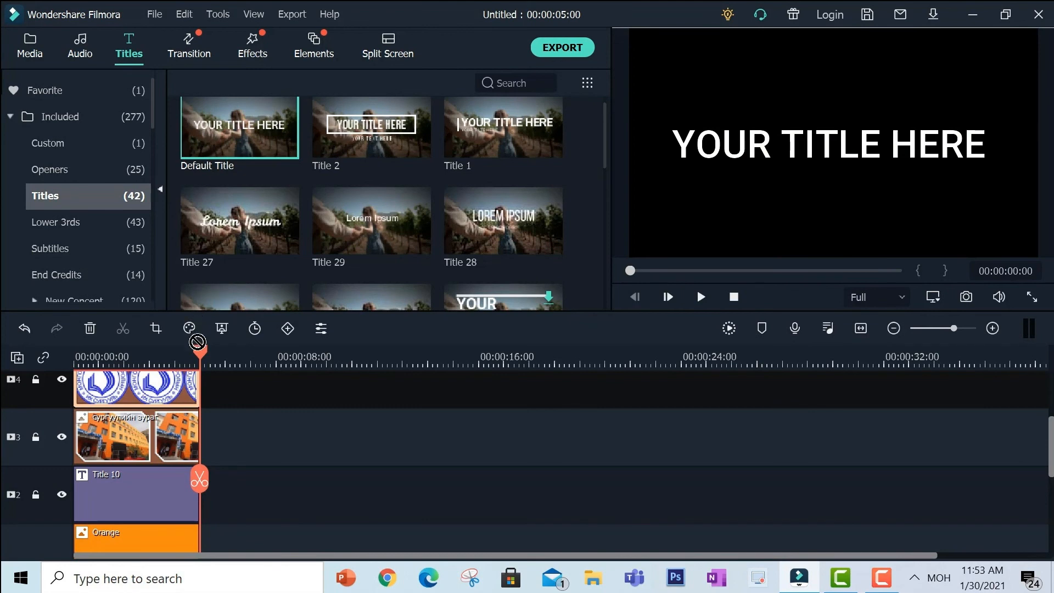
{"action": "scroll", "coordinate": [260, 388], "scroll_direction": "down", "scroll_amount": 1}
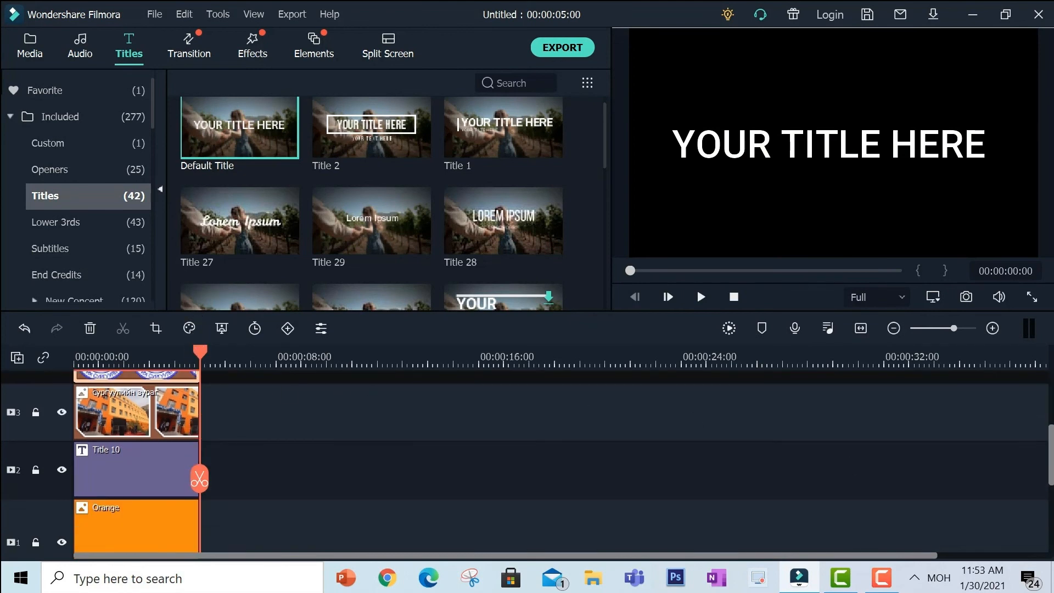
{"action": "scroll", "coordinate": [384, 455], "scroll_direction": "up", "scroll_amount": 2}
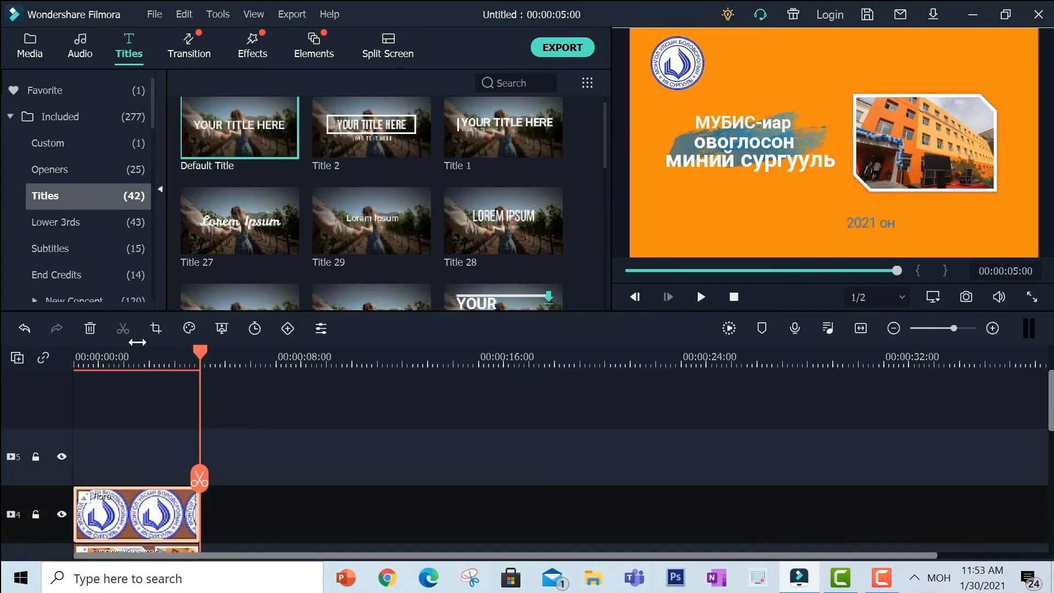
{"action": "left_click_drag", "start_coordinate": [264, 137], "coordinate": [88, 453]}
Replace the default title's placeholder text with "МУБИС- харьяа ЕБС"
{"action": "double_click", "coordinate": [774, 142]}
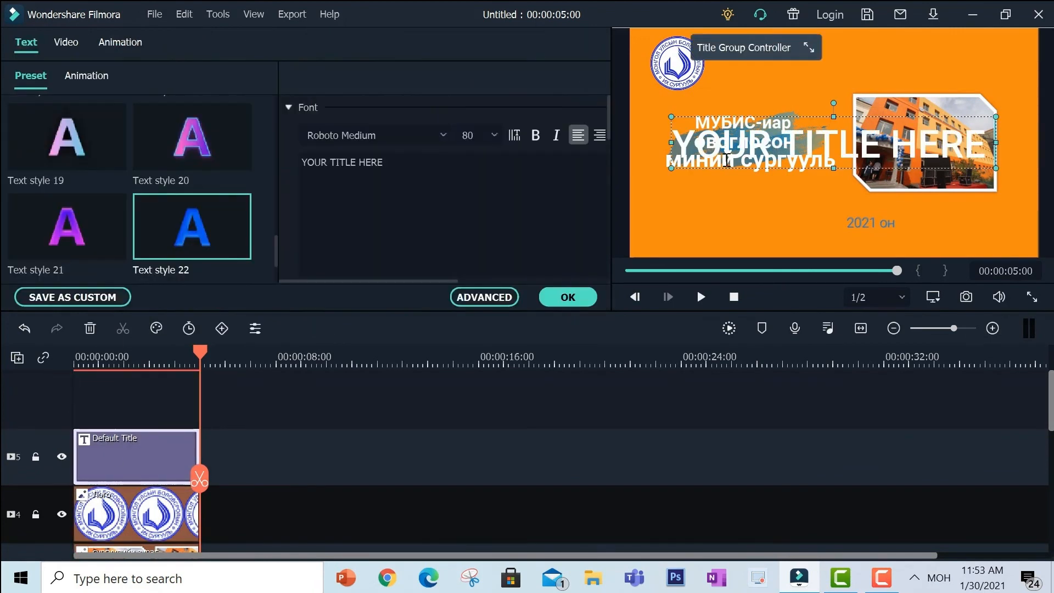
{"action": "left_click_drag", "start_coordinate": [386, 162], "coordinate": [337, 161]}
{"action": "key", "text": "ctrl+a"}
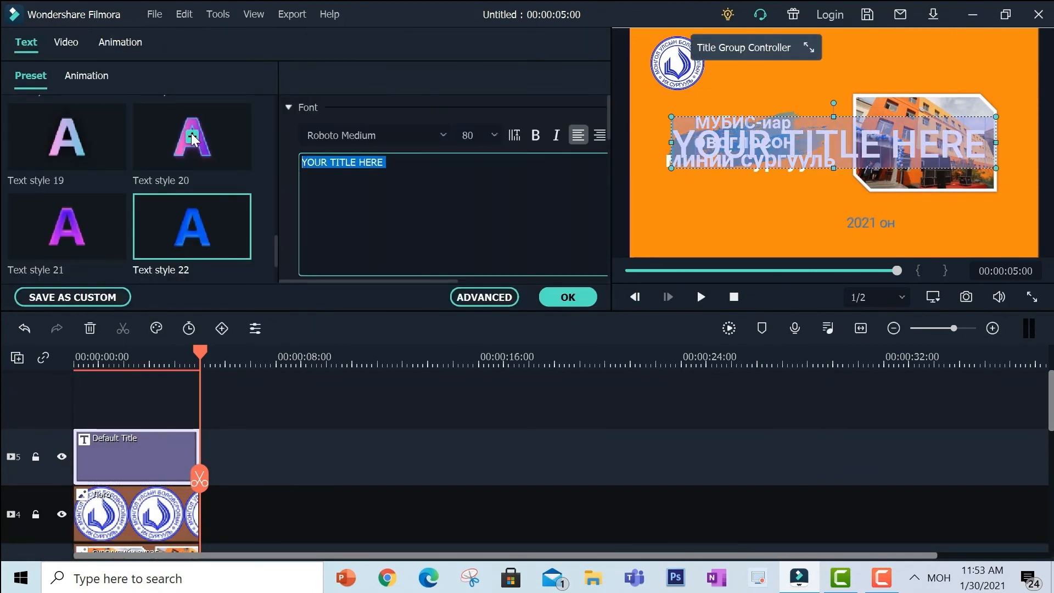
{"action": "key", "text": "Delete"}
{"action": "type", "text": "МУБИС- харьяа ЕБС"}
Resize the "МУБИС- харьяа ЕБС" title, using a group scale of 63.77%, and place it beside the logo above the school picture
{"action": "left_click_drag", "start_coordinate": [1014, 115], "coordinate": [918, 37]}
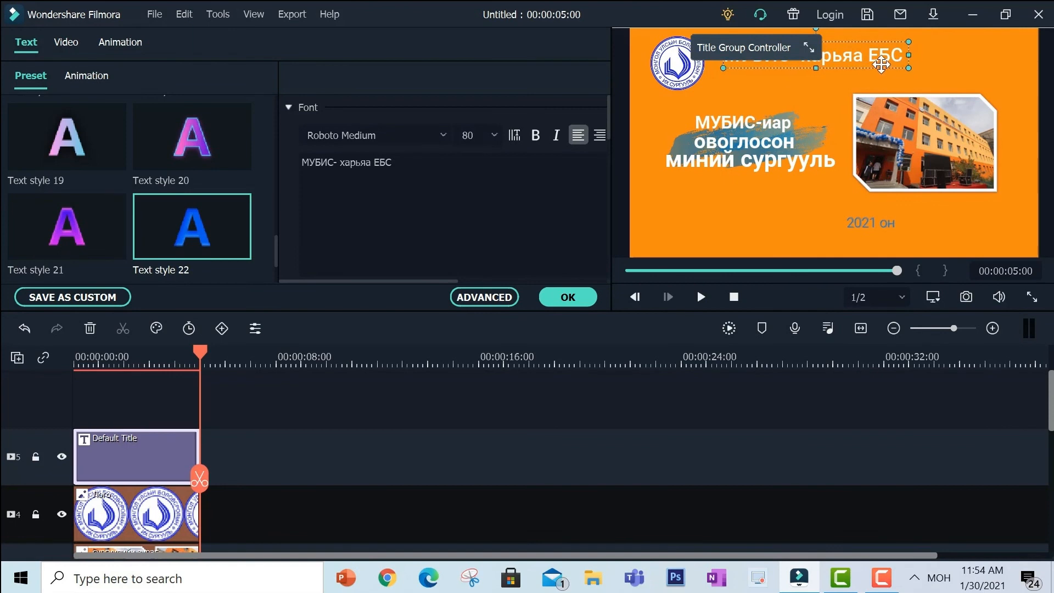
{"action": "left_click", "coordinate": [809, 49]}
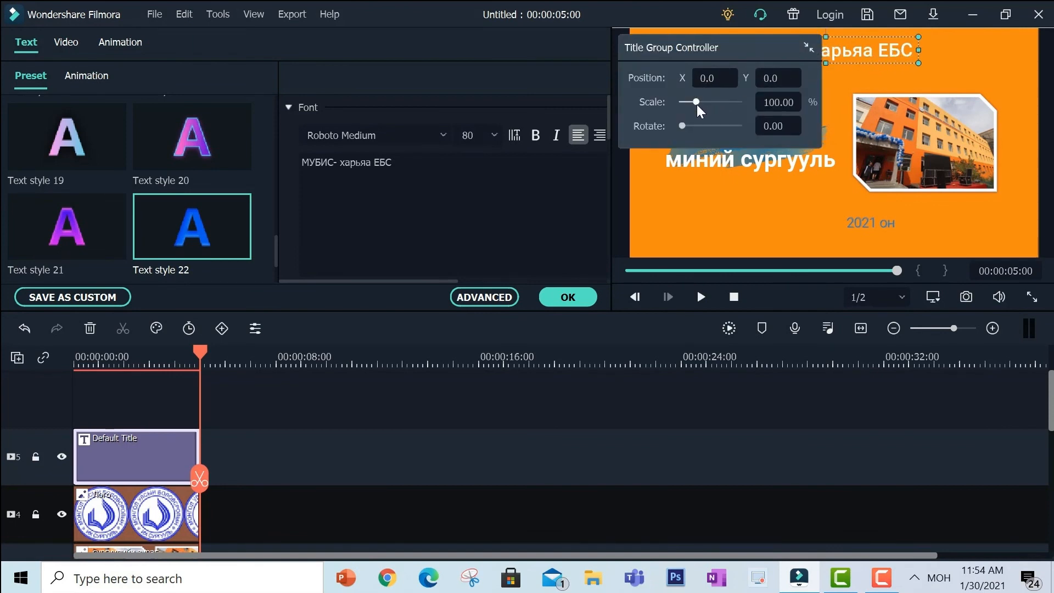
{"action": "left_click_drag", "start_coordinate": [697, 104], "coordinate": [690, 106]}
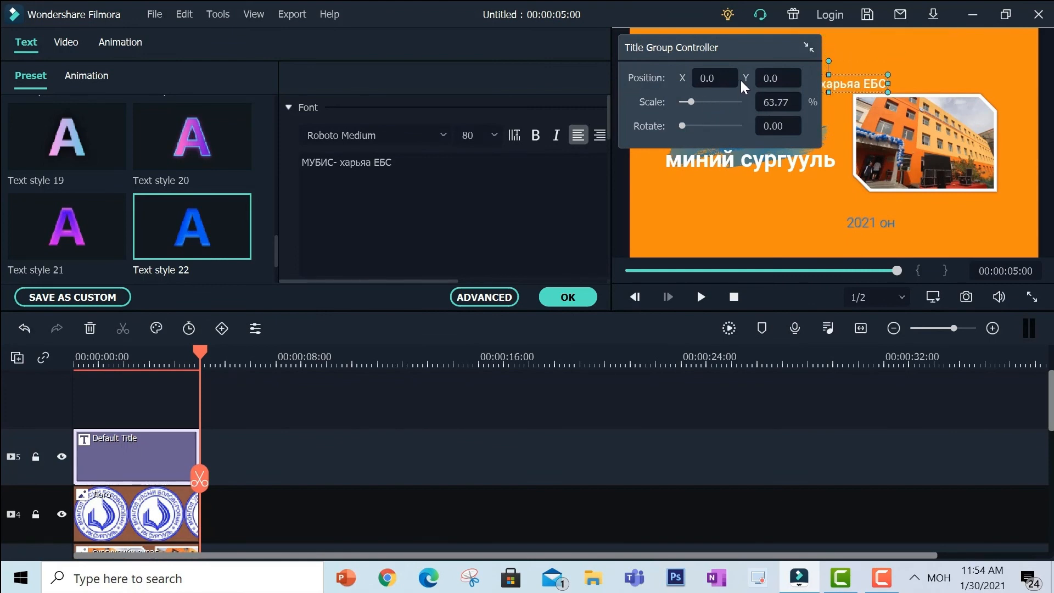
{"action": "left_click", "coordinate": [809, 47]}
{"action": "left_click_drag", "start_coordinate": [888, 75], "coordinate": [841, 62]}
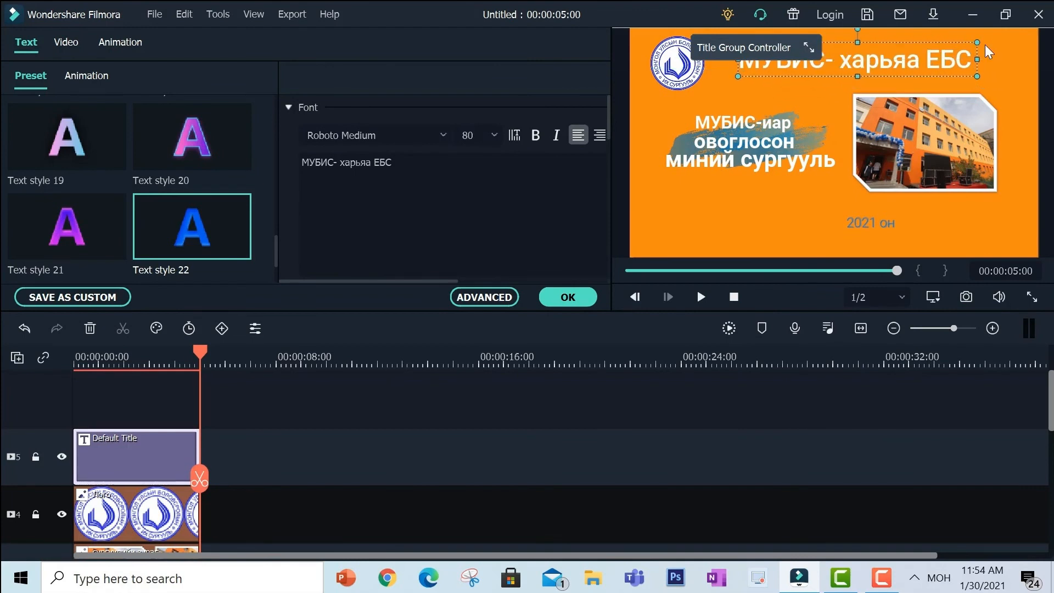
Shrink the "МУБИС- харьяа ЕБС" title further beside the logo and accept the title edit
{"action": "left_click_drag", "start_coordinate": [967, 52], "coordinate": [867, 58]}
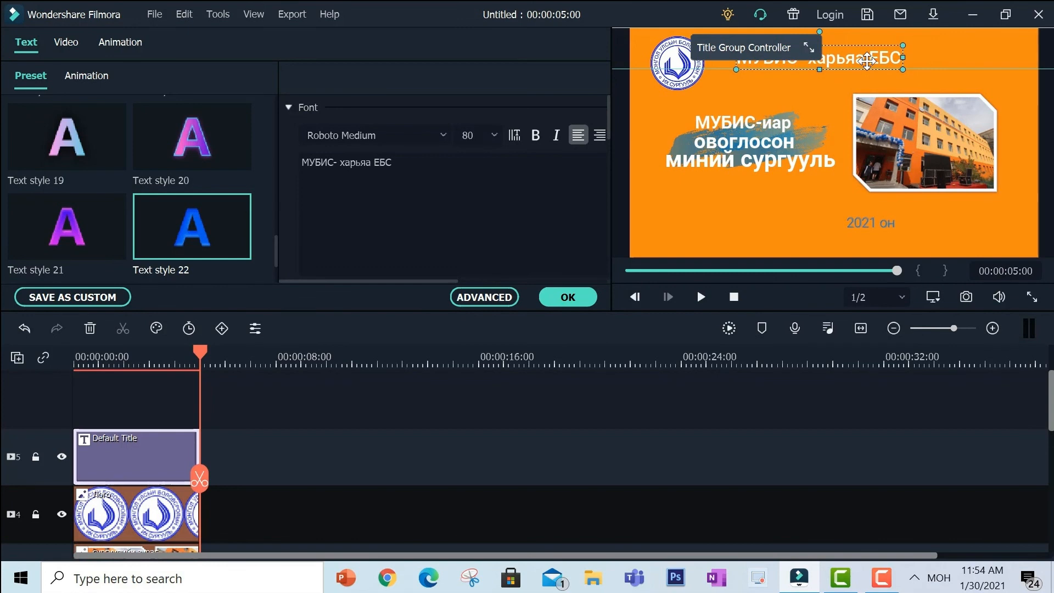
{"action": "left_click", "coordinate": [567, 296]}
{"action": "left_click", "coordinate": [17, 55]}
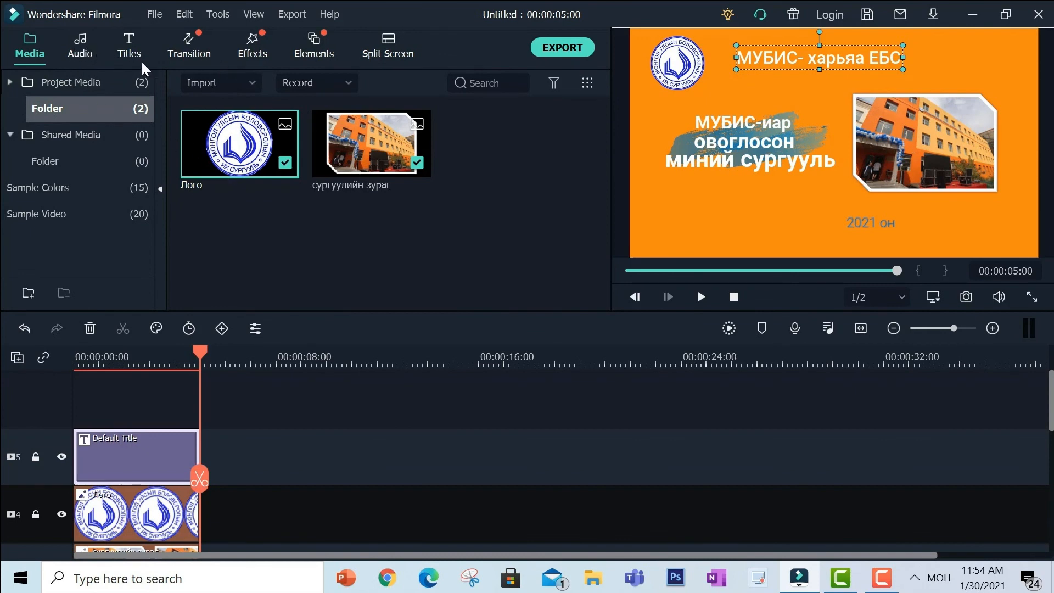
Add the "Lights Are Whistle" track from the Young & Bright music category to audio track 1, starting at about 6 seconds
{"action": "left_click", "coordinate": [83, 51]}
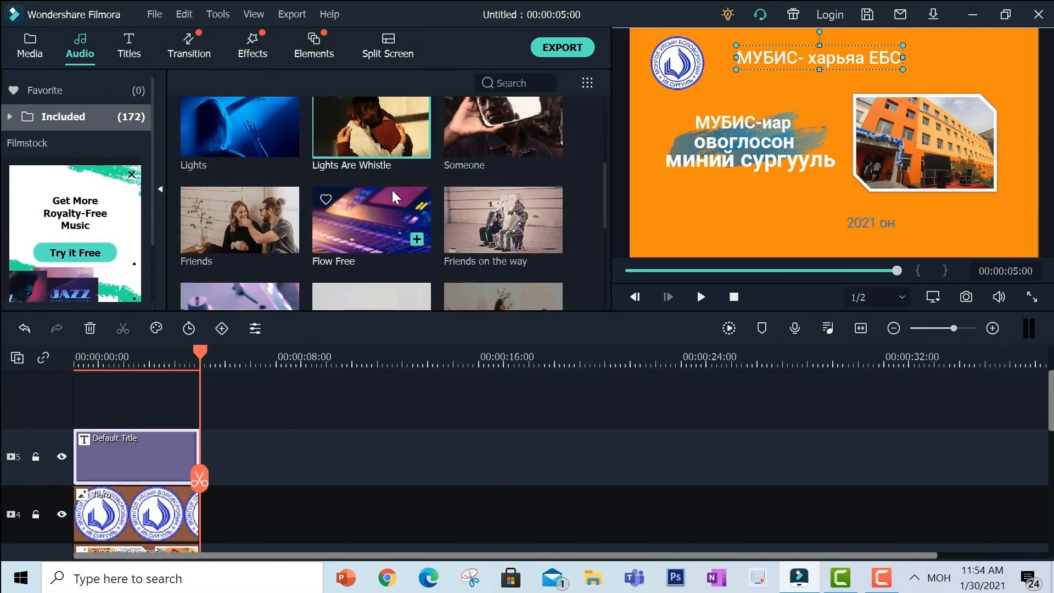
{"action": "left_click", "coordinate": [131, 174]}
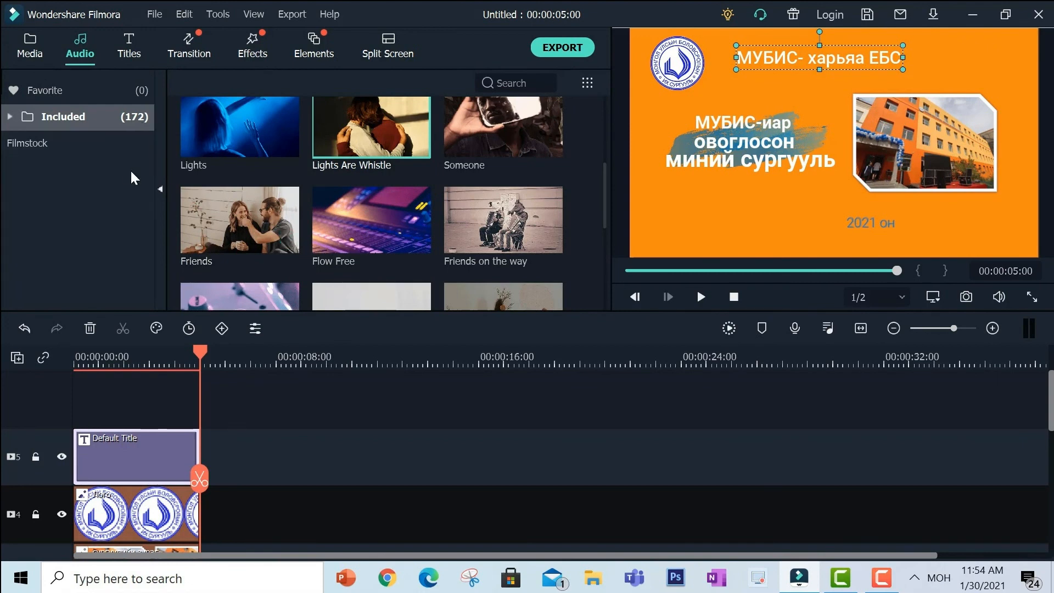
{"action": "left_click", "coordinate": [98, 121]}
{"action": "left_click", "coordinate": [91, 144]}
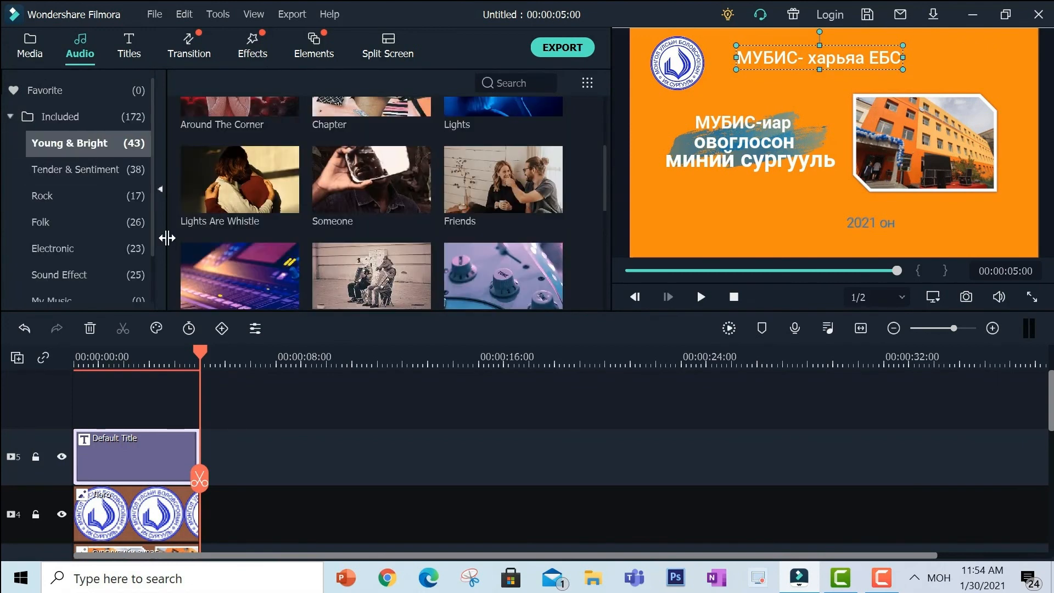
{"action": "left_click_drag", "start_coordinate": [229, 184], "coordinate": [230, 442]}
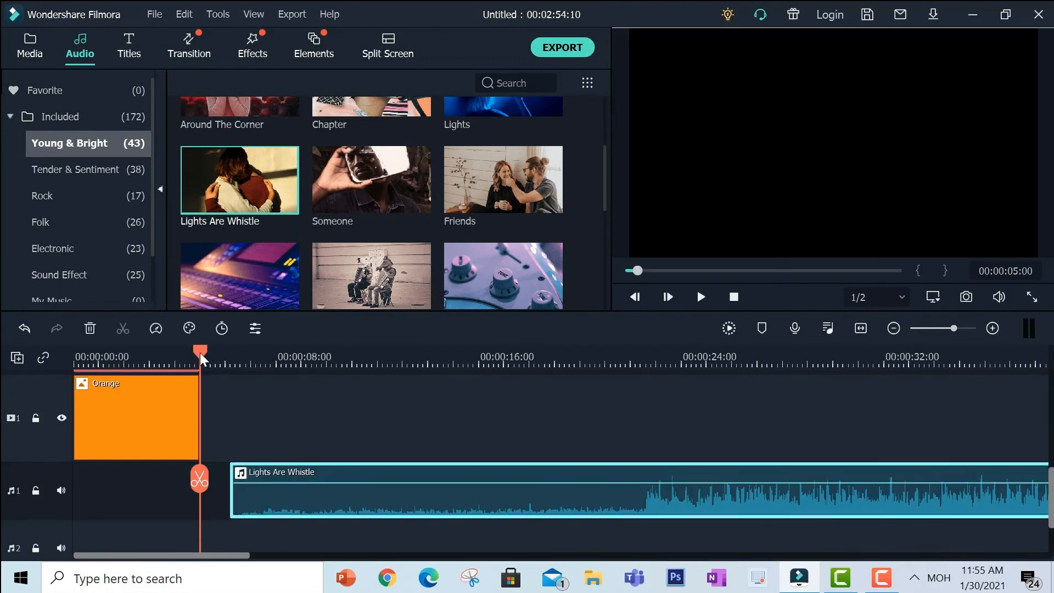
Split the "Lights Are Whistle" clip at 00:00:22:16, where the music gets louder, and delete its quiet intro
{"action": "left_click_drag", "start_coordinate": [200, 353], "coordinate": [649, 325]}
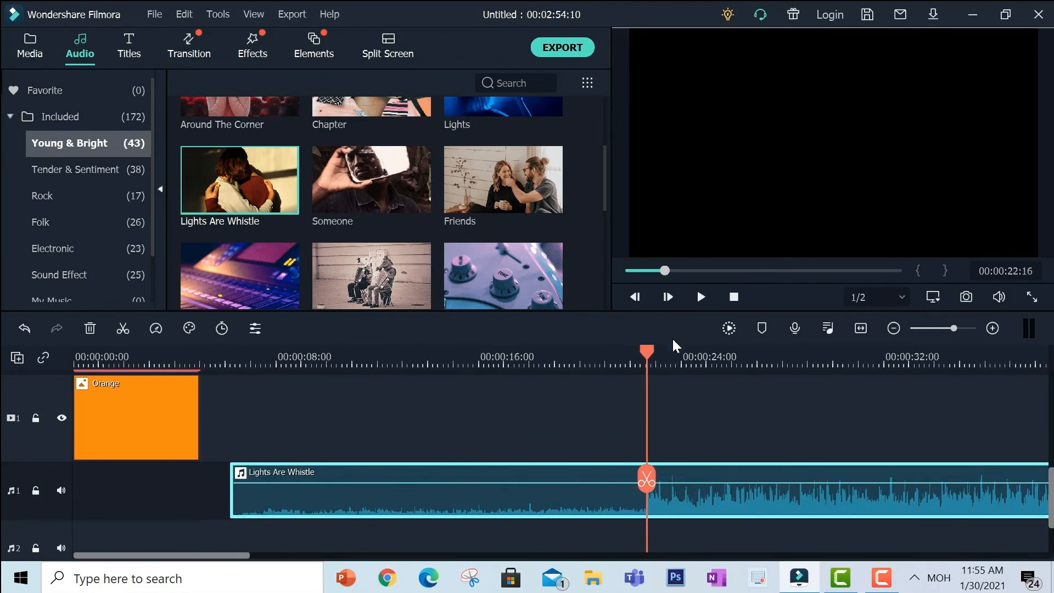
{"action": "left_click", "coordinate": [635, 484]}
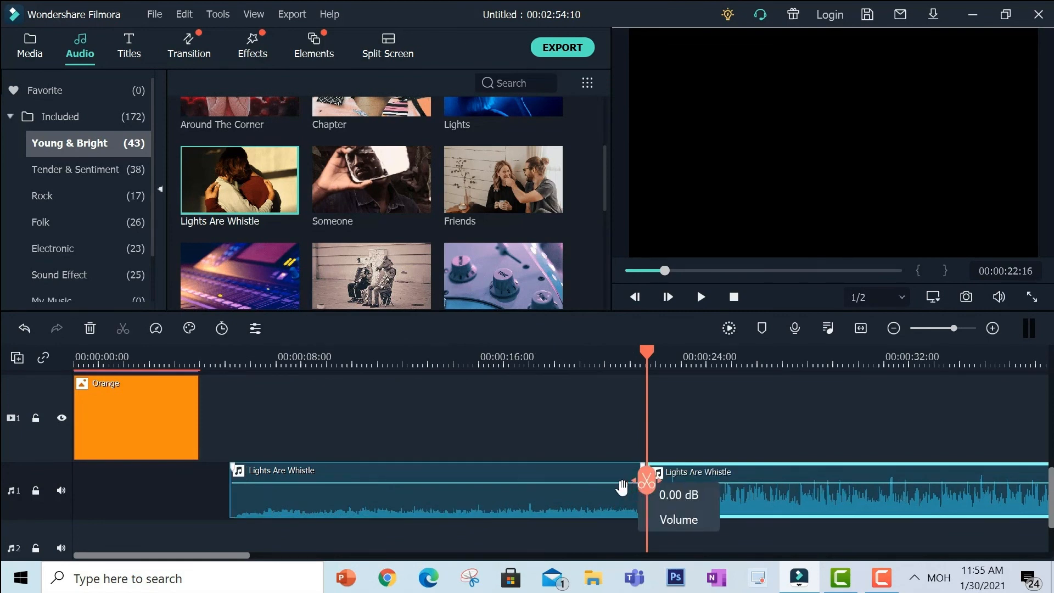
{"action": "key", "text": "Delete"}
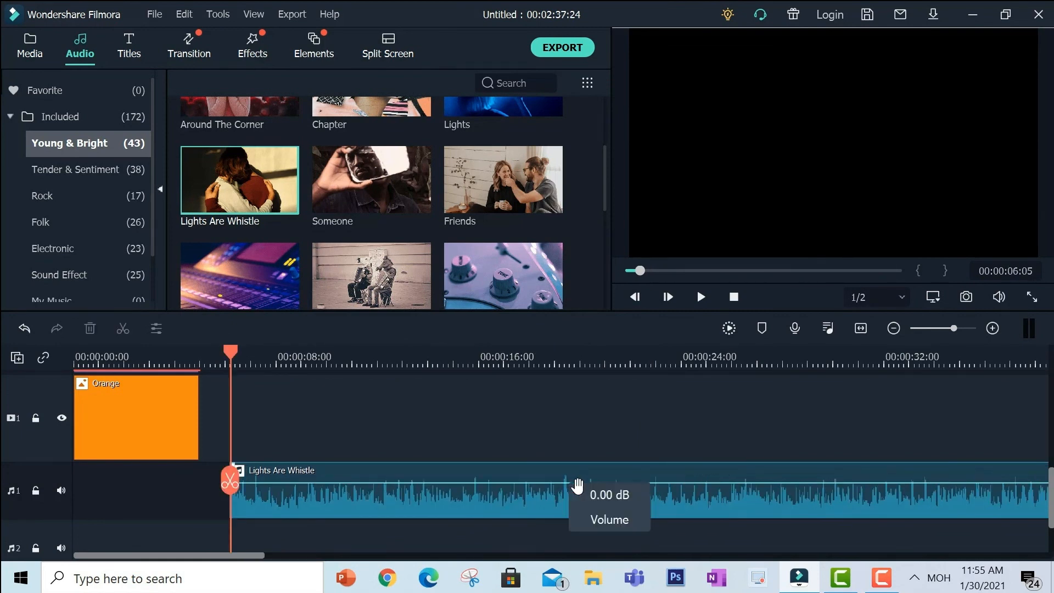
Move the remaining "Lights Are Whistle" clip to the start of the timeline under the orange background
{"action": "left_click_drag", "start_coordinate": [423, 481], "coordinate": [299, 480]}
{"action": "left_click_drag", "start_coordinate": [388, 480], "coordinate": [258, 457]}
{"action": "left_click", "coordinate": [354, 460]}
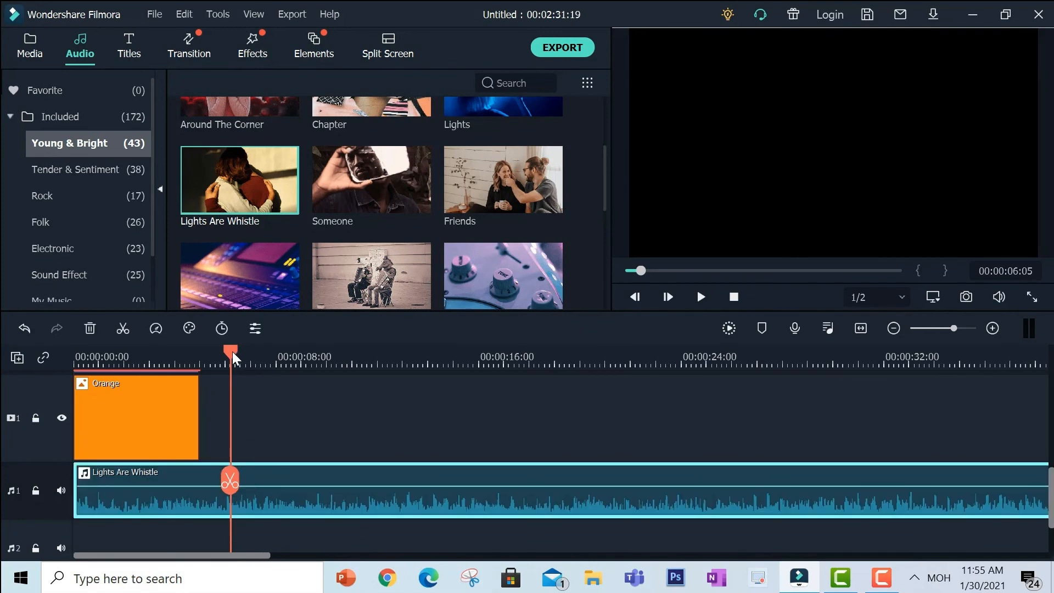
Split the music at 00:00:04:23, at the end of the orange clip, and delete the part after it
{"action": "left_click_drag", "start_coordinate": [232, 351], "coordinate": [198, 344]}
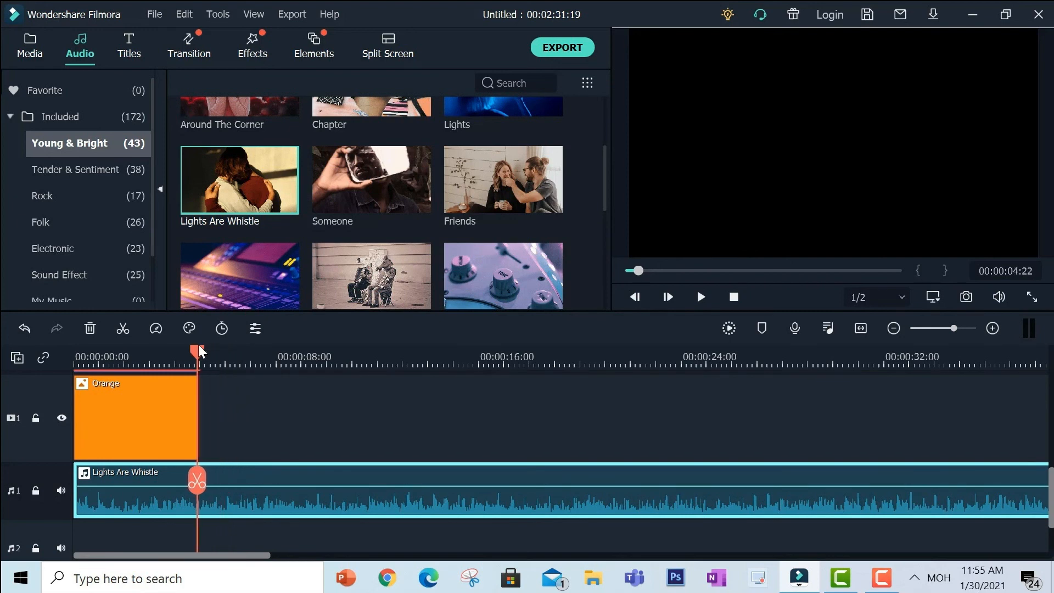
{"action": "left_click", "coordinate": [200, 490]}
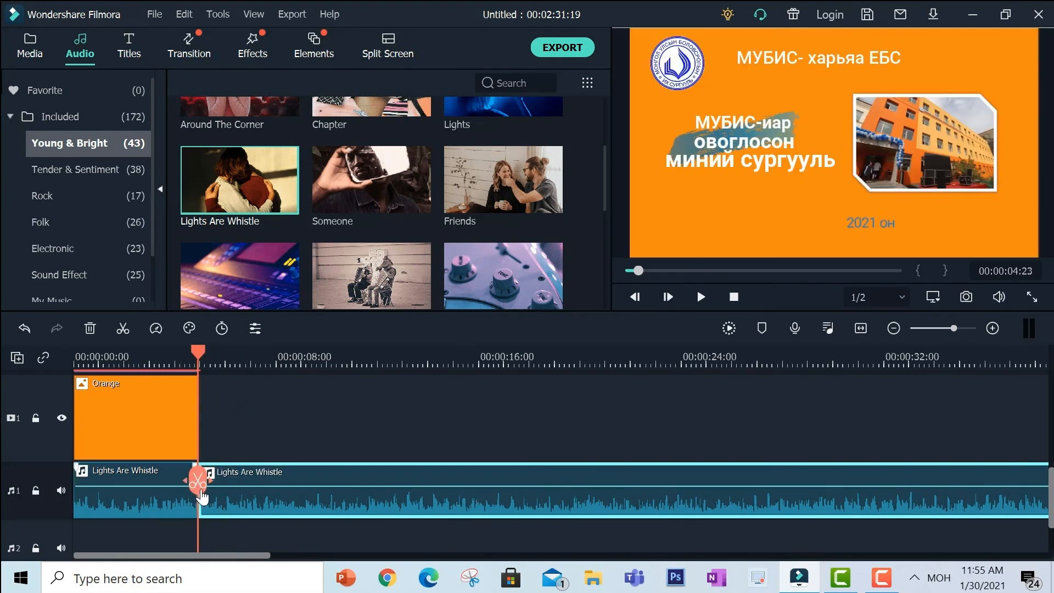
{"action": "left_click", "coordinate": [368, 421]}
{"action": "left_click", "coordinate": [356, 471]}
{"action": "key", "text": "Delete"}
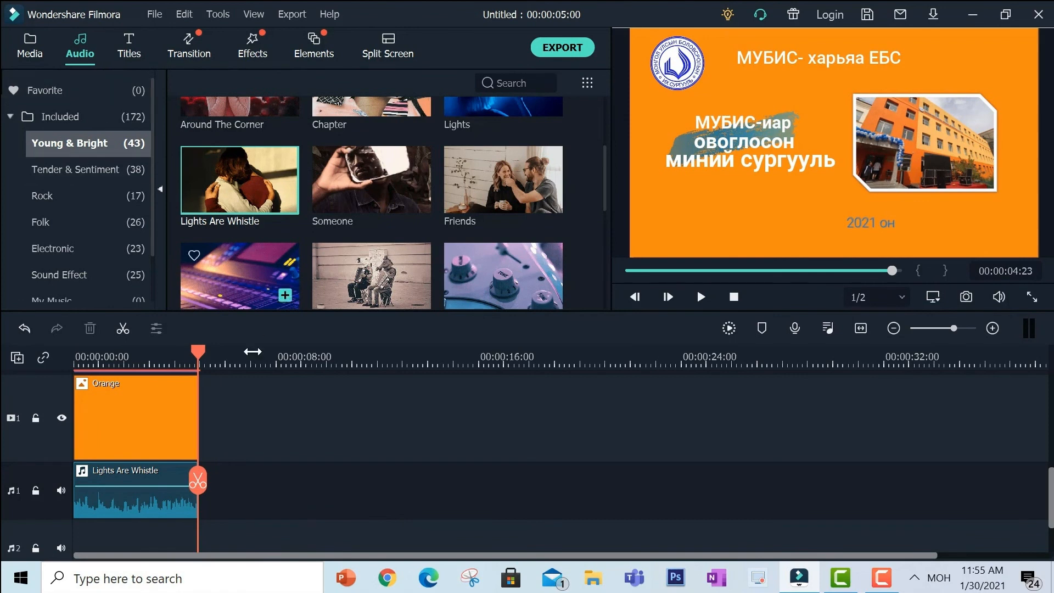
Import the "Миний сургууль" video and place it on track 1 after the orange clip, keeping the 1920 x 1080 25fps project settings
{"action": "left_click", "coordinate": [31, 49]}
{"action": "left_click", "coordinate": [248, 80]}
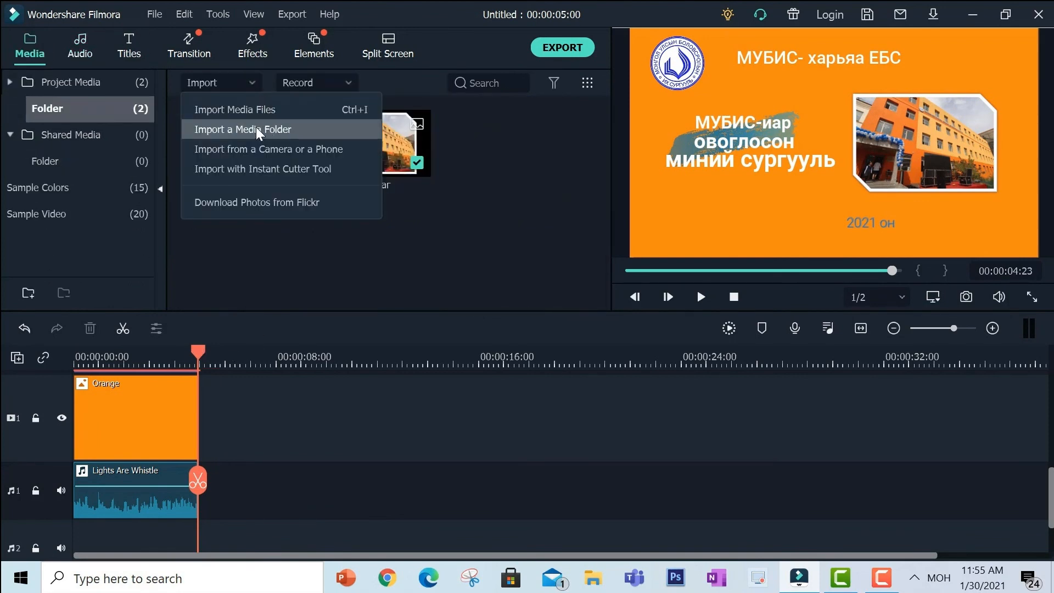
{"action": "left_click", "coordinate": [246, 111]}
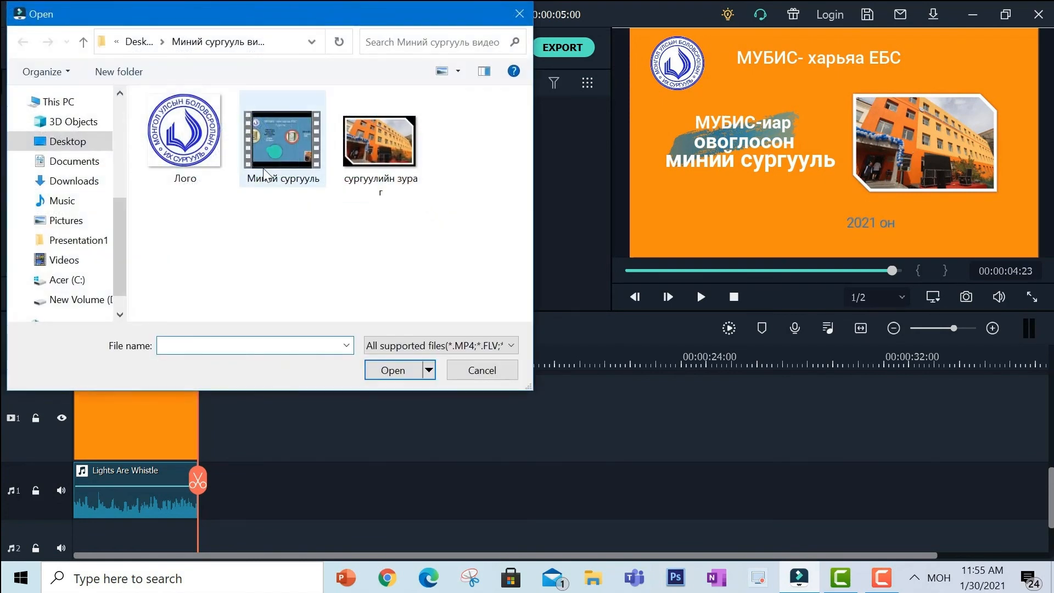
{"action": "left_click", "coordinate": [264, 174]}
{"action": "left_click", "coordinate": [394, 372]}
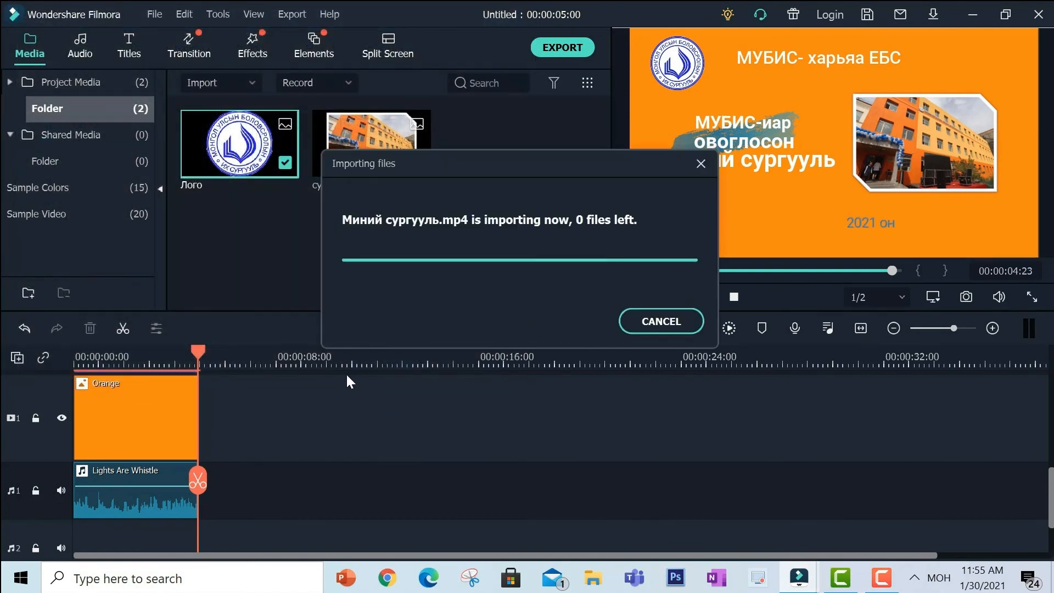
{"action": "left_click_drag", "start_coordinate": [472, 195], "coordinate": [211, 419]}
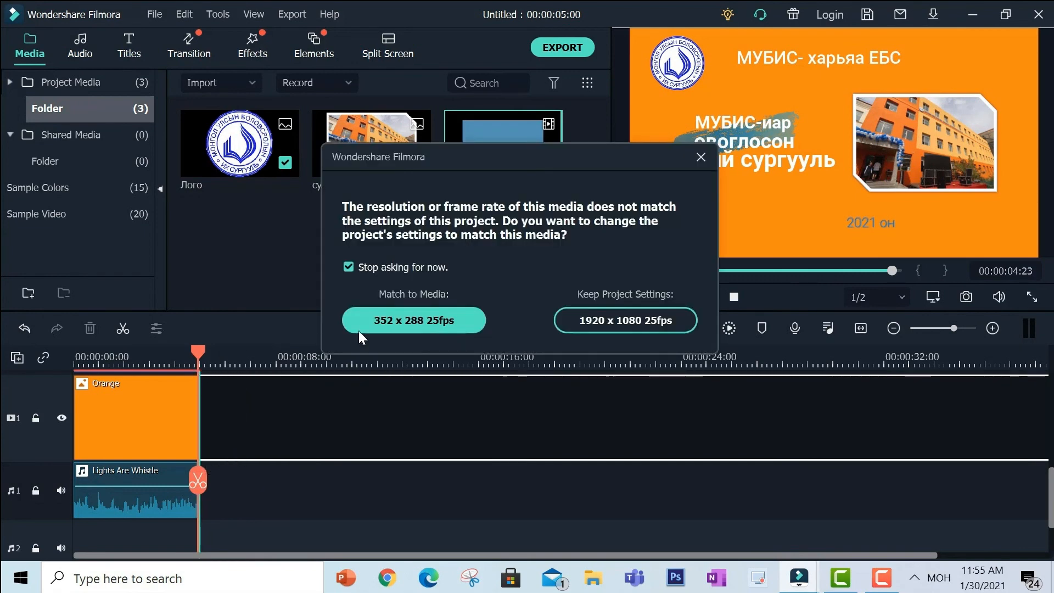
{"action": "left_click", "coordinate": [624, 320]}
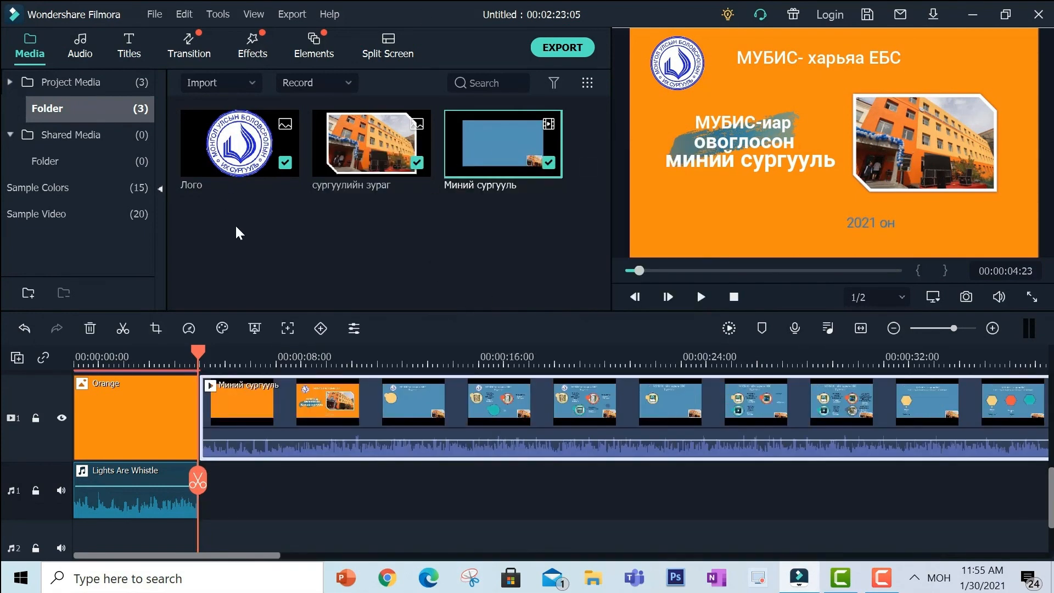
Play the changeover from the title screen to the "Миний сургууль" video, starting at 00:00:04:12
{"action": "left_click_drag", "start_coordinate": [196, 353], "coordinate": [186, 352]}
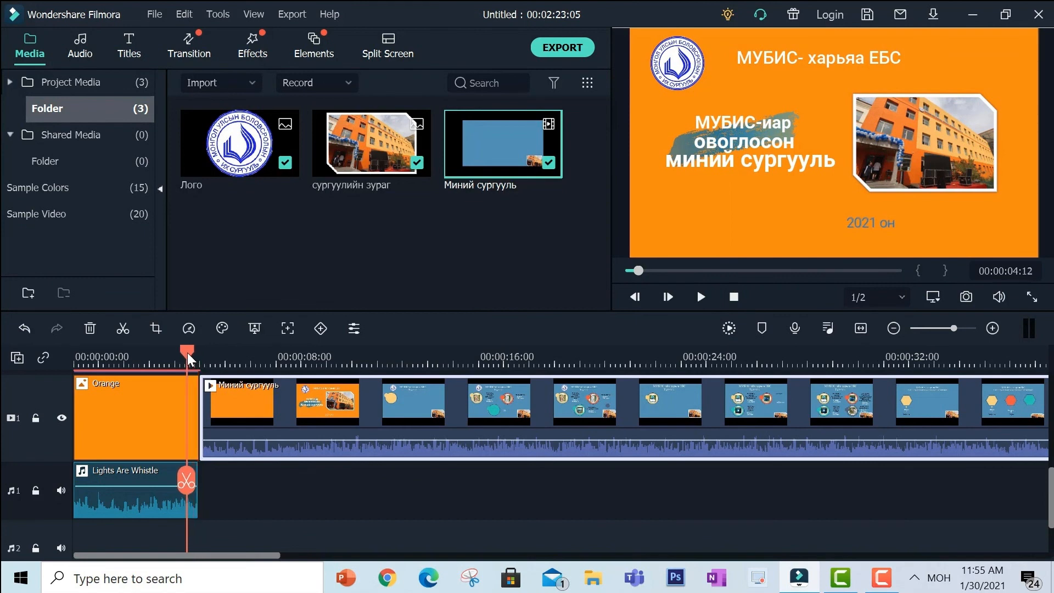
{"action": "left_click", "coordinate": [702, 297]}
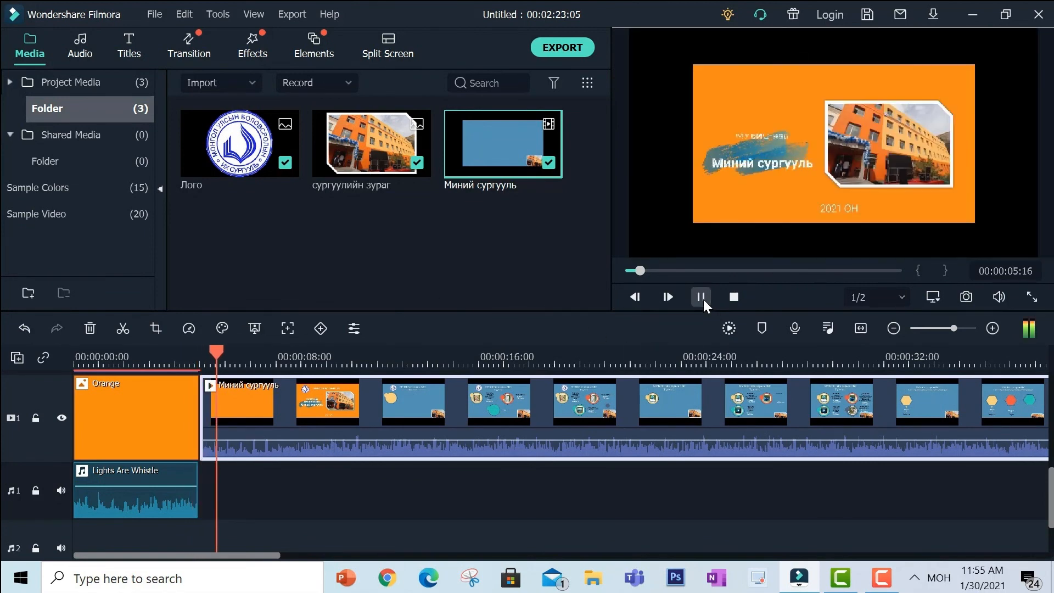
{"action": "left_click", "coordinate": [702, 297]}
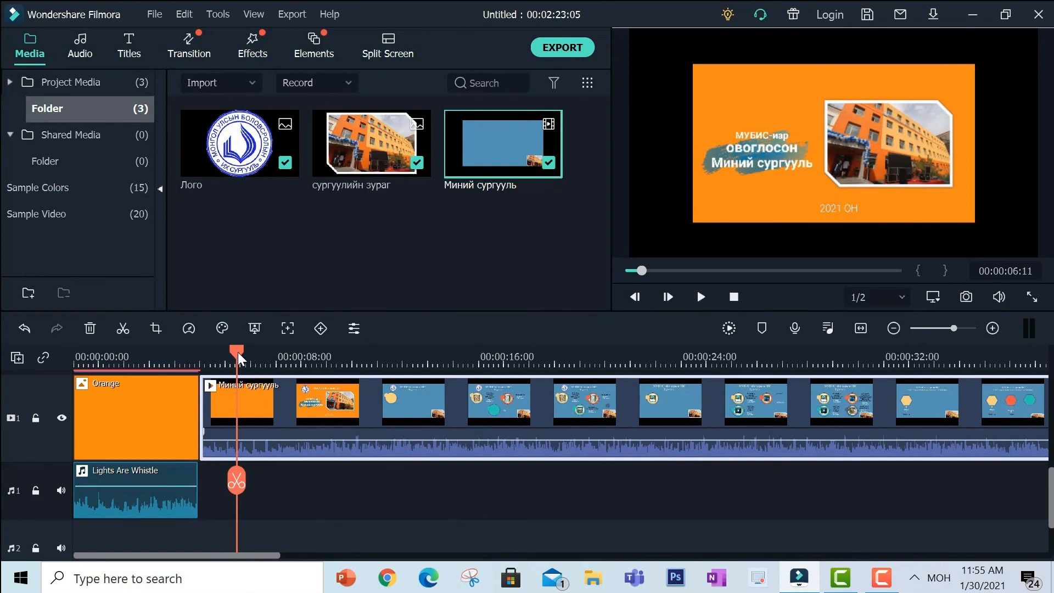
Split the "Миний сургууль" clip after its own orange opening screen and delete that opening part, closing the gap
{"action": "left_click_drag", "start_coordinate": [239, 351], "coordinate": [344, 358]}
{"action": "key", "text": "ctrl+b"}
{"action": "left_click", "coordinate": [293, 427]}
{"action": "key", "text": "Delete"}
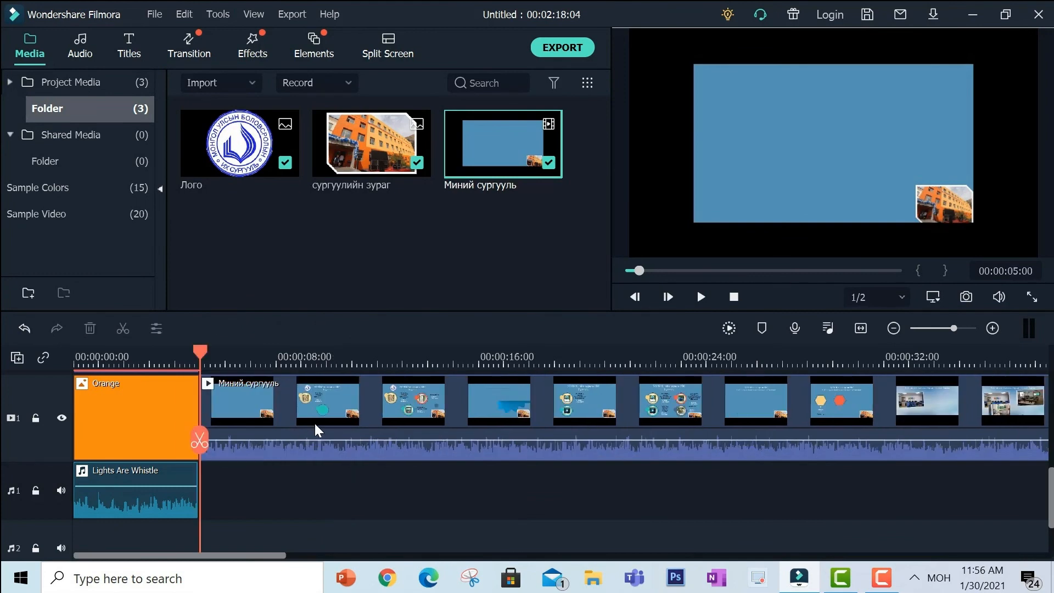
Play the edited timeline from the title screen and check the school video around 00:01:20:14 and 00:01:58:24
{"action": "left_click_drag", "start_coordinate": [206, 354], "coordinate": [68, 379]}
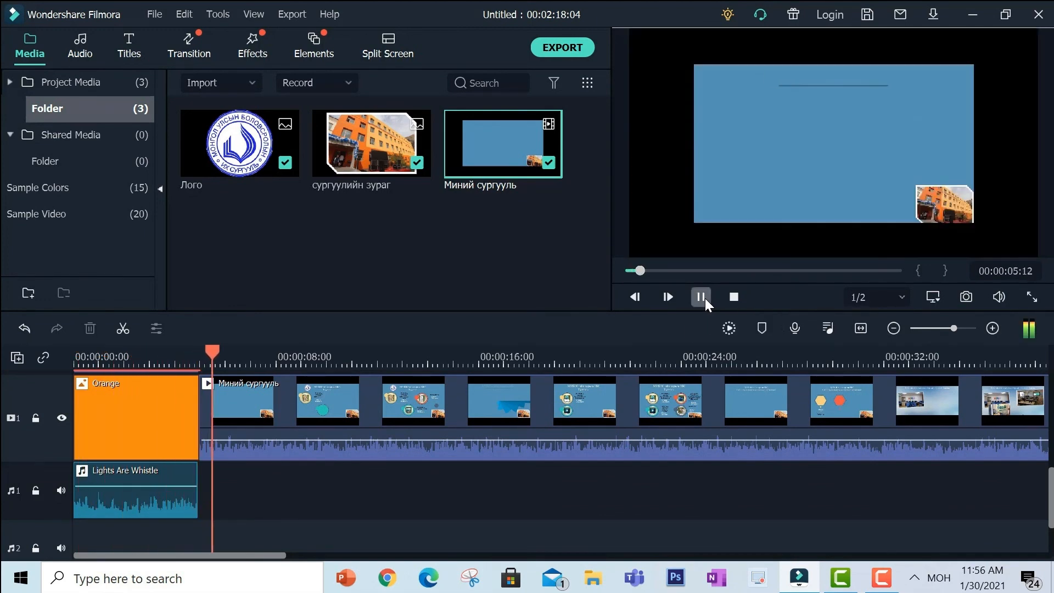
{"action": "left_click", "coordinate": [704, 298]}
{"action": "left_click", "coordinate": [690, 269]}
{"action": "left_click", "coordinate": [786, 271]}
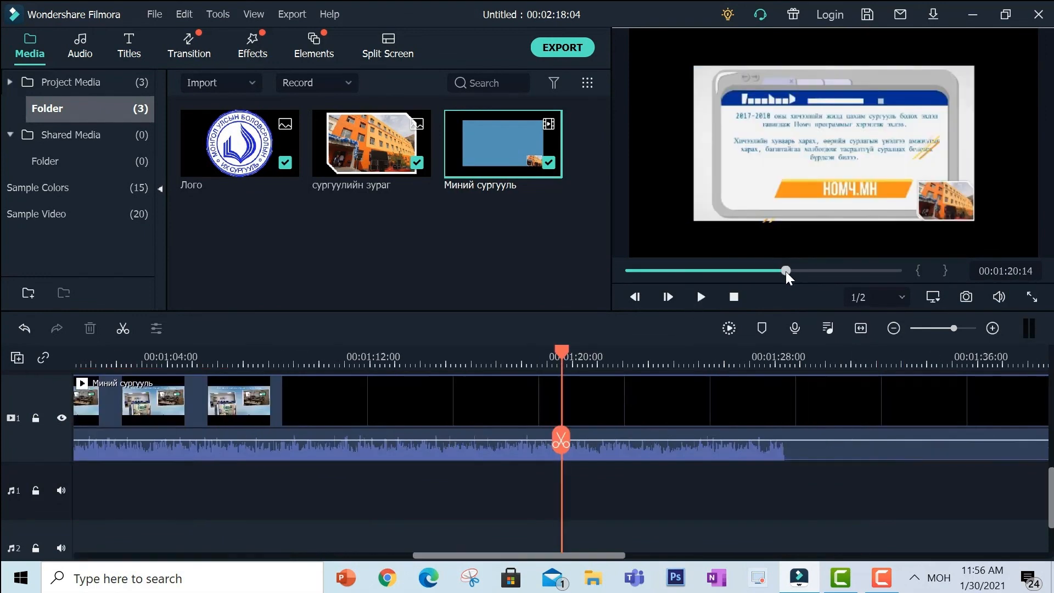
{"action": "left_click", "coordinate": [859, 270]}
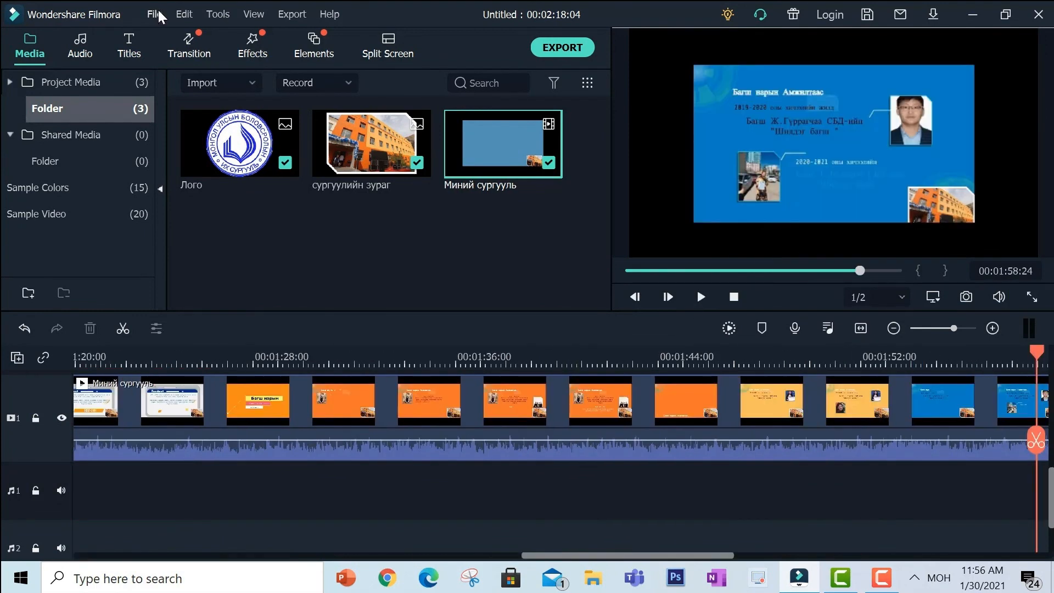
{"action": "left_click", "coordinate": [158, 15]}
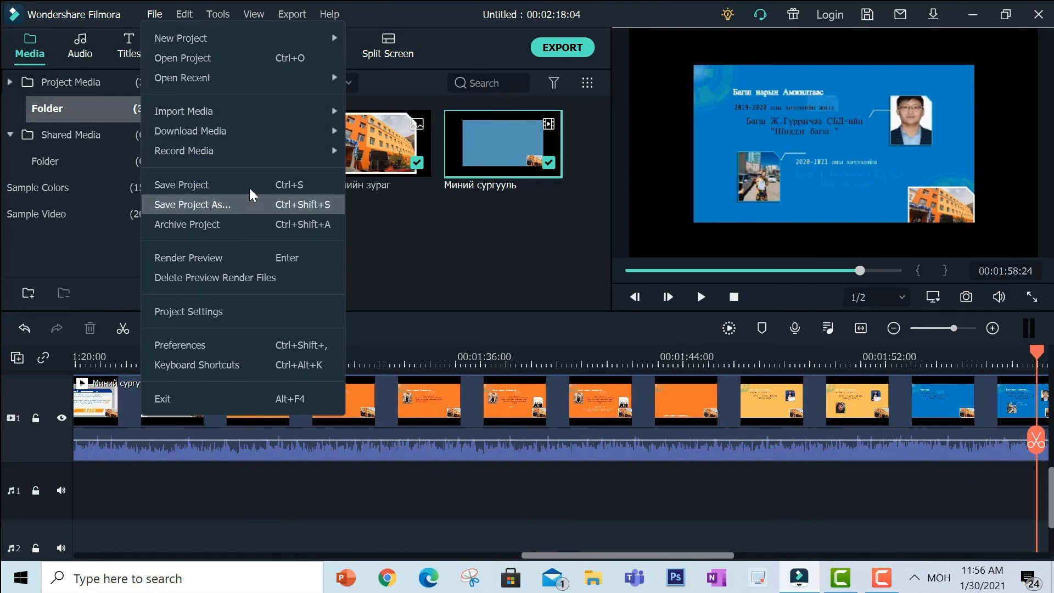
{"action": "left_click", "coordinate": [222, 206]}
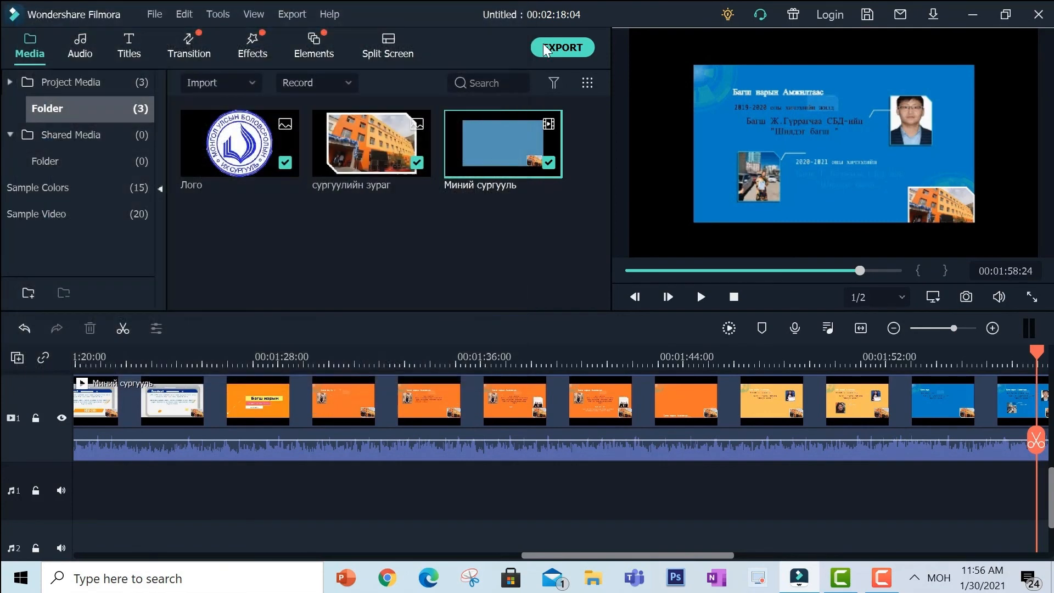
Start a local MP4 export of the project and clear the default video name
{"action": "left_click", "coordinate": [519, 15]}
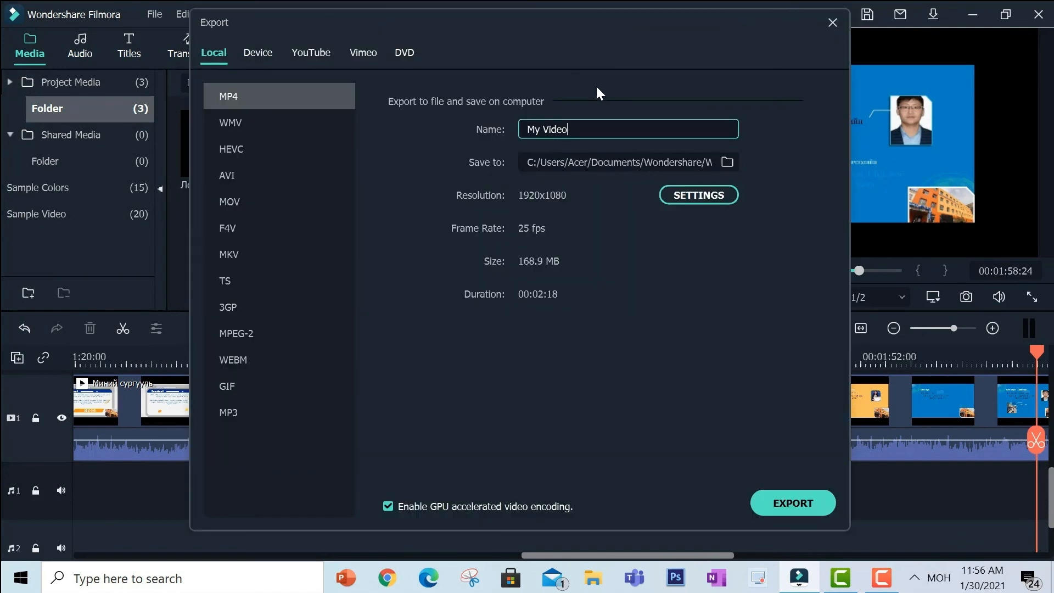
{"action": "left_click_drag", "start_coordinate": [577, 129], "coordinate": [513, 131]}
{"action": "key", "text": "BackSpace"}
Set the export resolution to Custom at 640 x 480 with Best quality and accept the export settings
{"action": "left_click", "coordinate": [687, 196]}
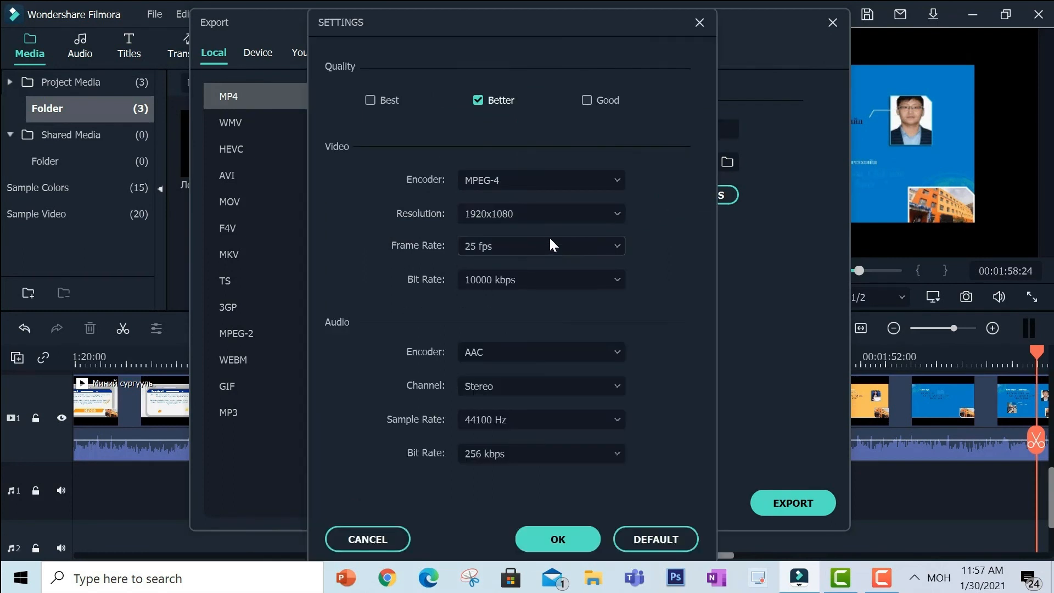
{"action": "left_click", "coordinate": [530, 215]}
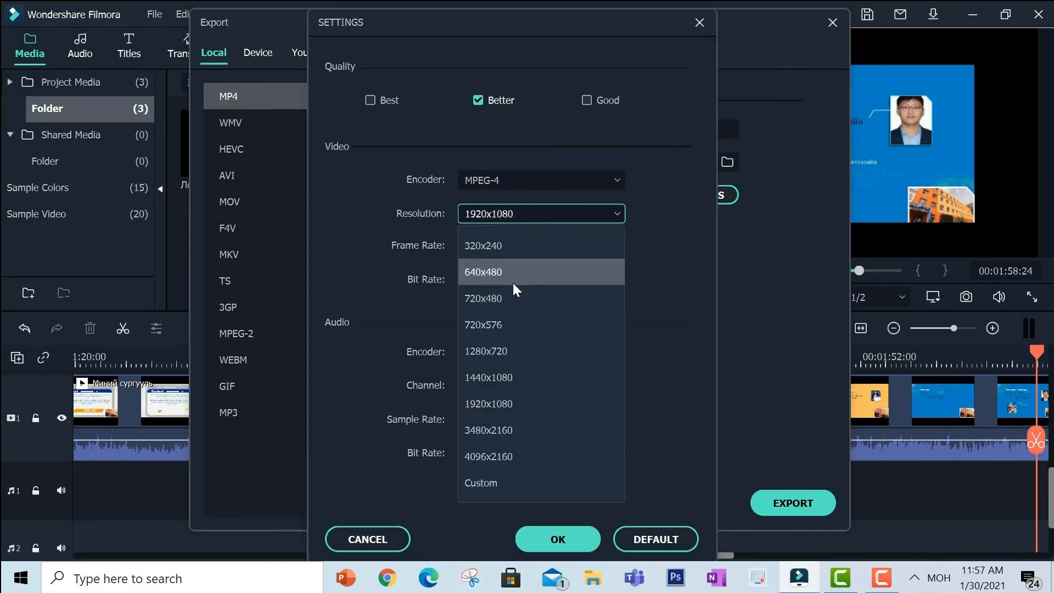
{"action": "left_click", "coordinate": [487, 274]}
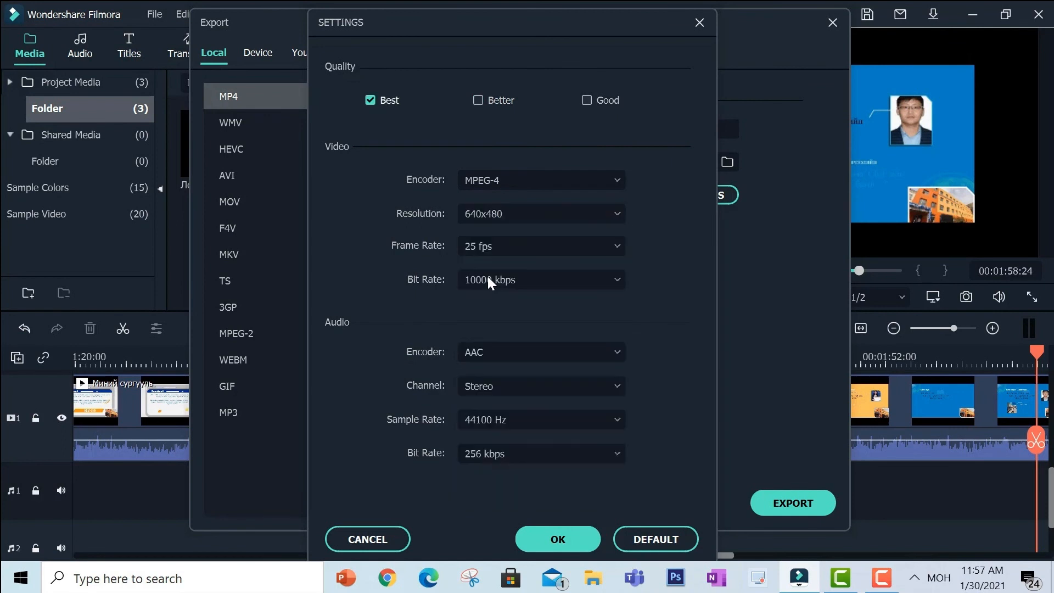
{"action": "left_click", "coordinate": [510, 250]}
{"action": "left_click", "coordinate": [515, 216]}
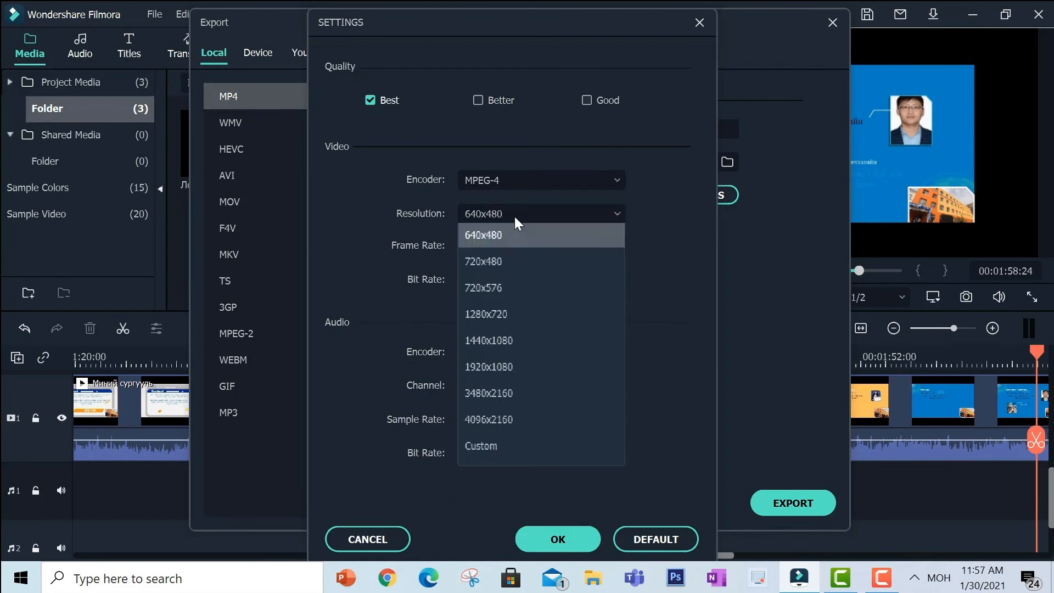
{"action": "left_click", "coordinate": [508, 484]}
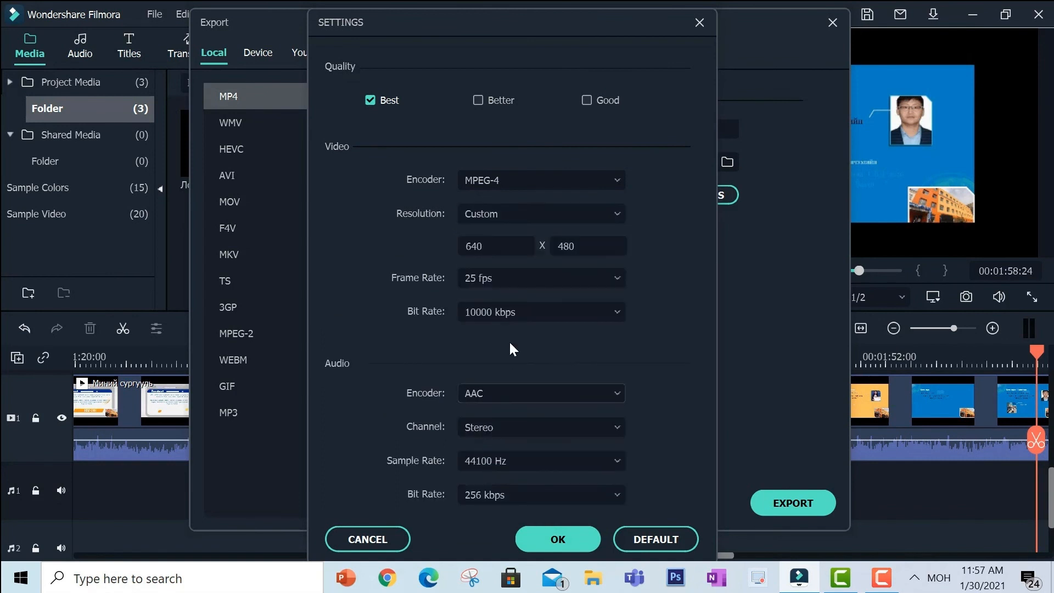
{"action": "double_click", "coordinate": [493, 246]}
{"action": "key", "text": "Tab"}
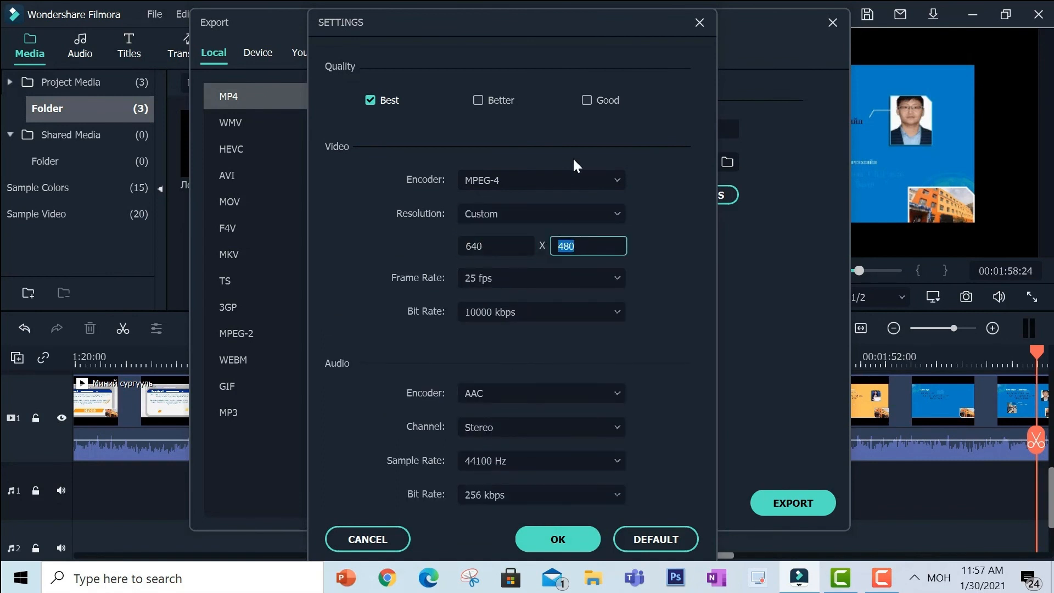
{"action": "left_click", "coordinate": [569, 539]}
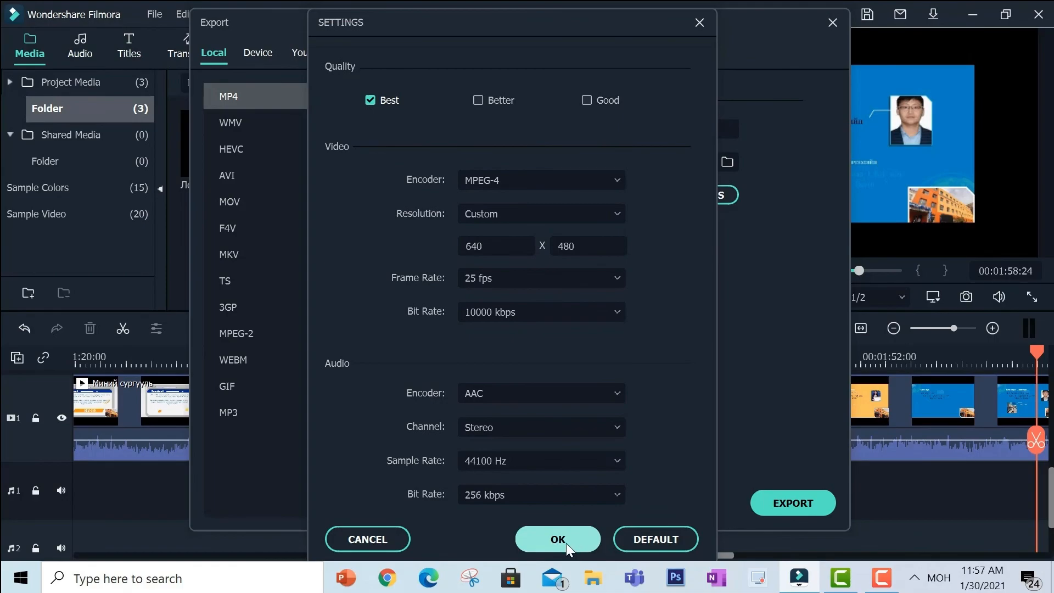